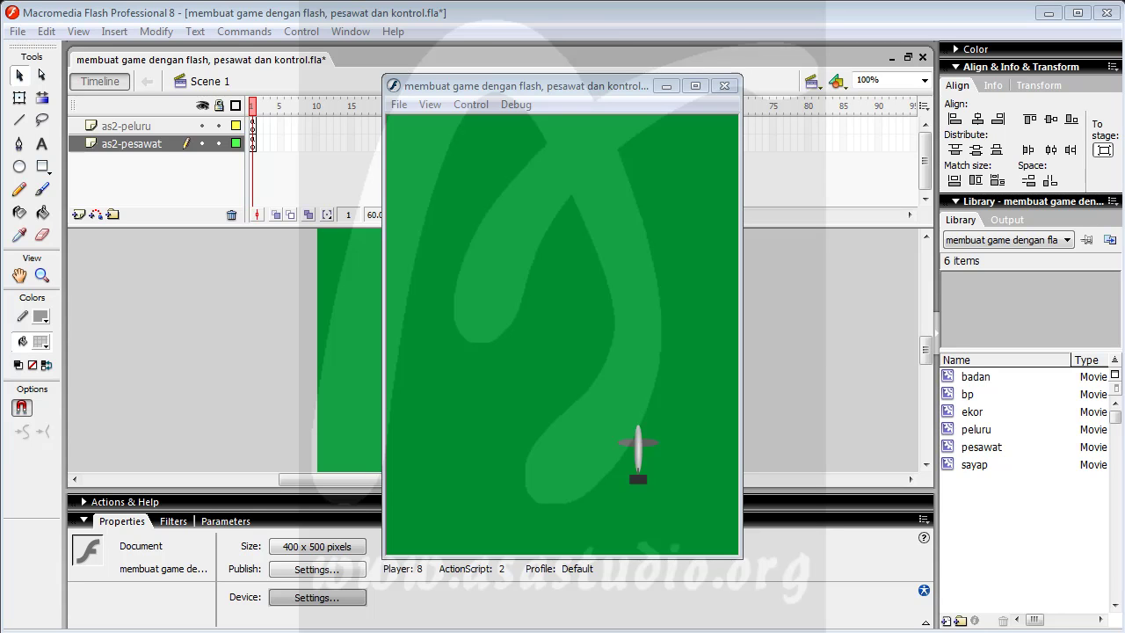
Try out the plane in the test movie by flying it sideways and firing bullets, and close the test window
left_click(607, 354)
key("Left")
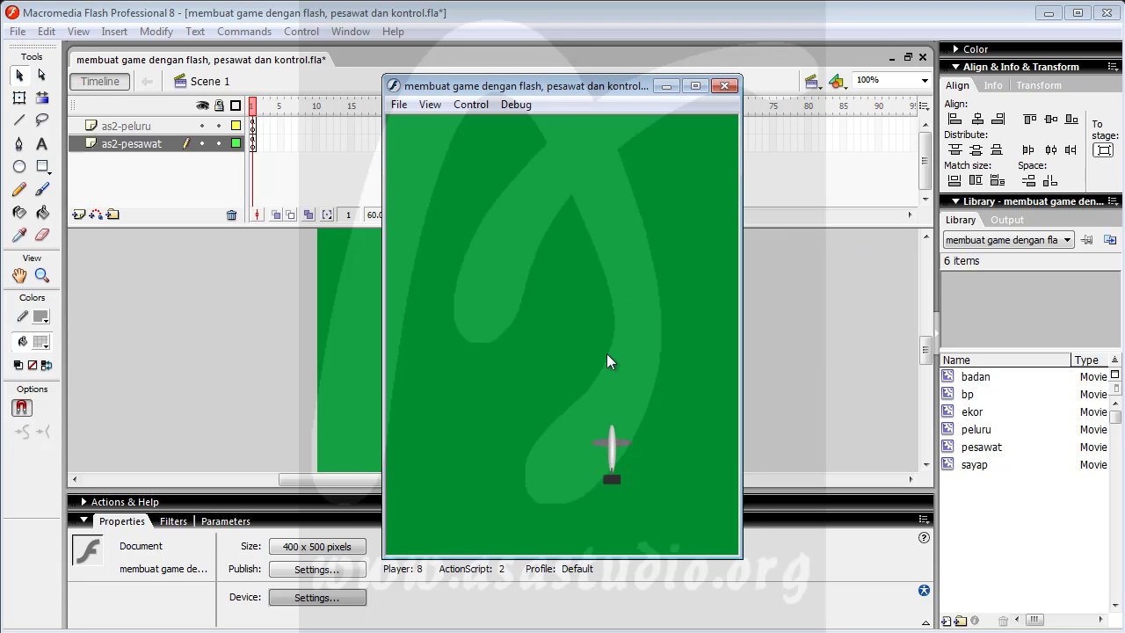
key("space")
key("Left")
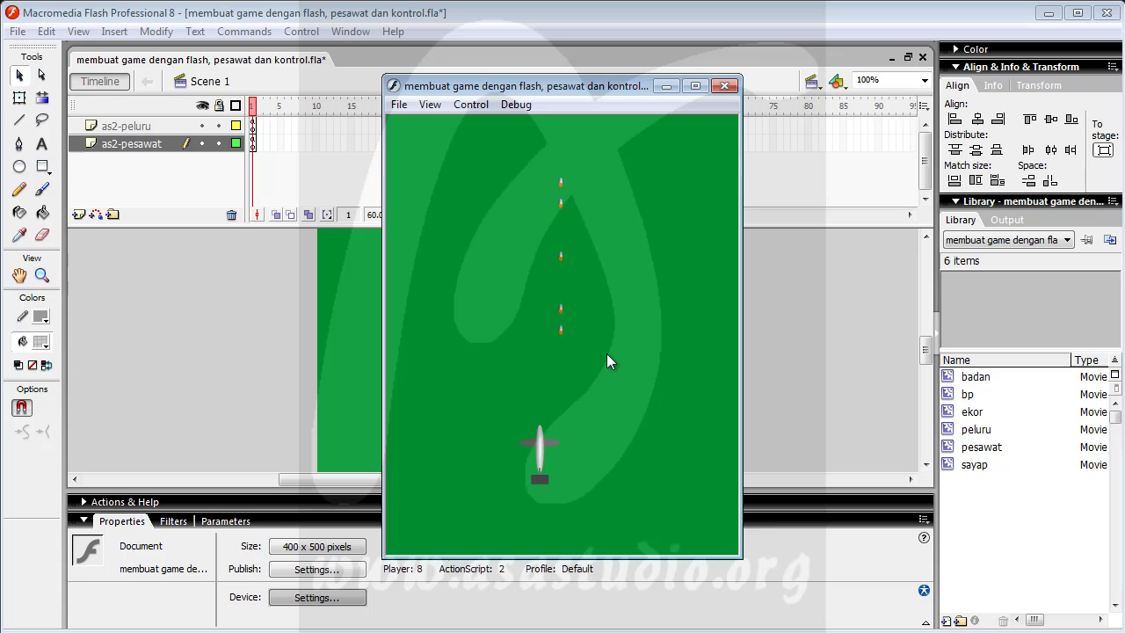
key("Right")
key("space")
key("Left")
key("Left")
key("Right")
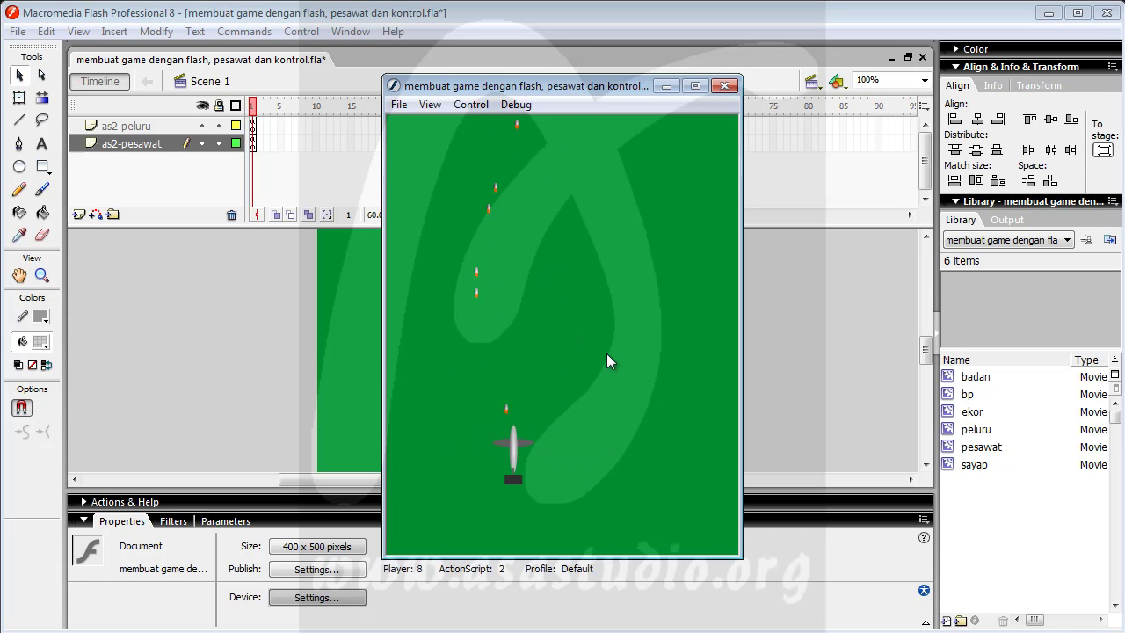
left_click(724, 86)
Save the document under the new name "membuat game dengan flash, pesawat tempur" in the belajar flash folder
left_click(17, 30)
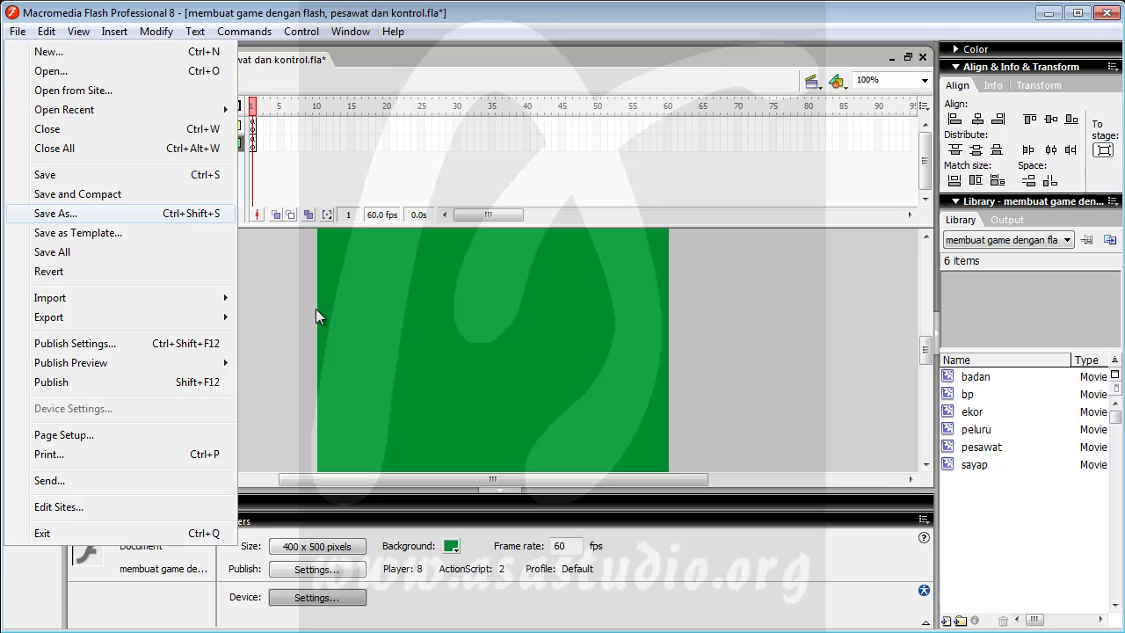
key("Return")
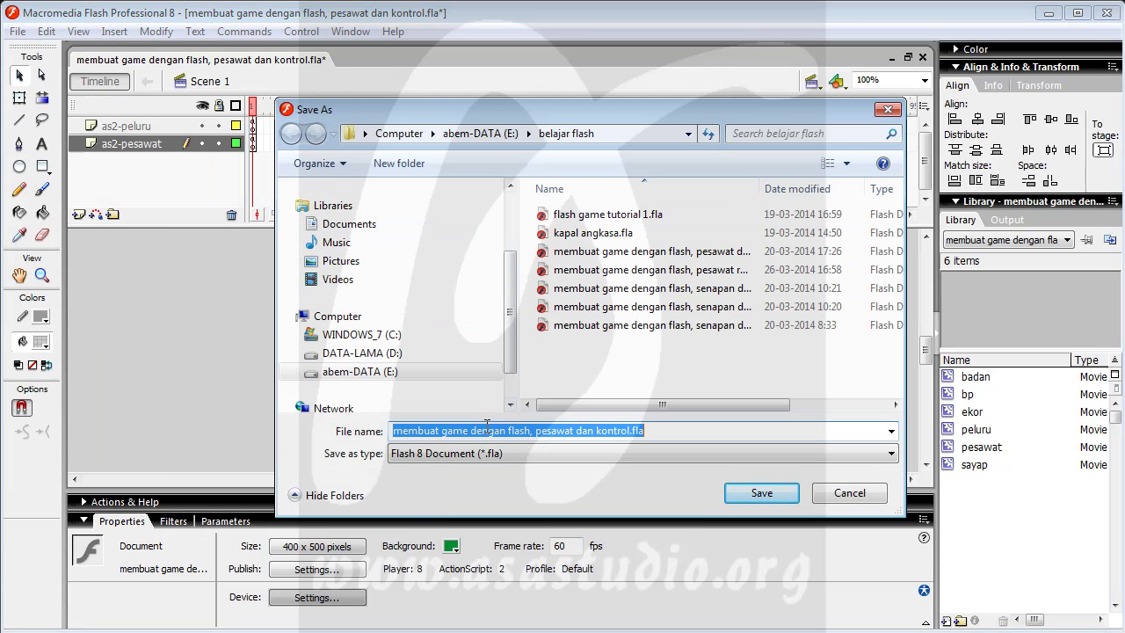
left_click(538, 434)
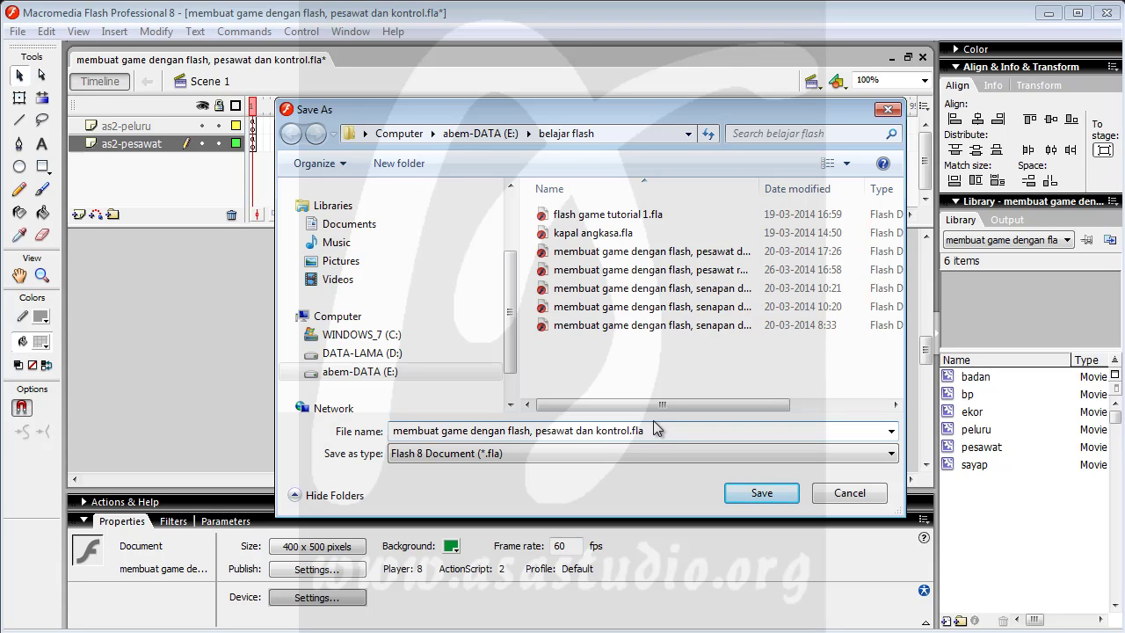
key("shift+Right")
key("shift+Right")
key("shift+Right")
key("shift+Right")
key("shift+Right")
key("shift+Right")
key("shift+Right")
key("shift+Right")
key("shift+Right")
key("shift+Right")
key("shift+Right")
key("shift+Right")
key("shift+Right")
key("shift+Right")
key("shift+Right")
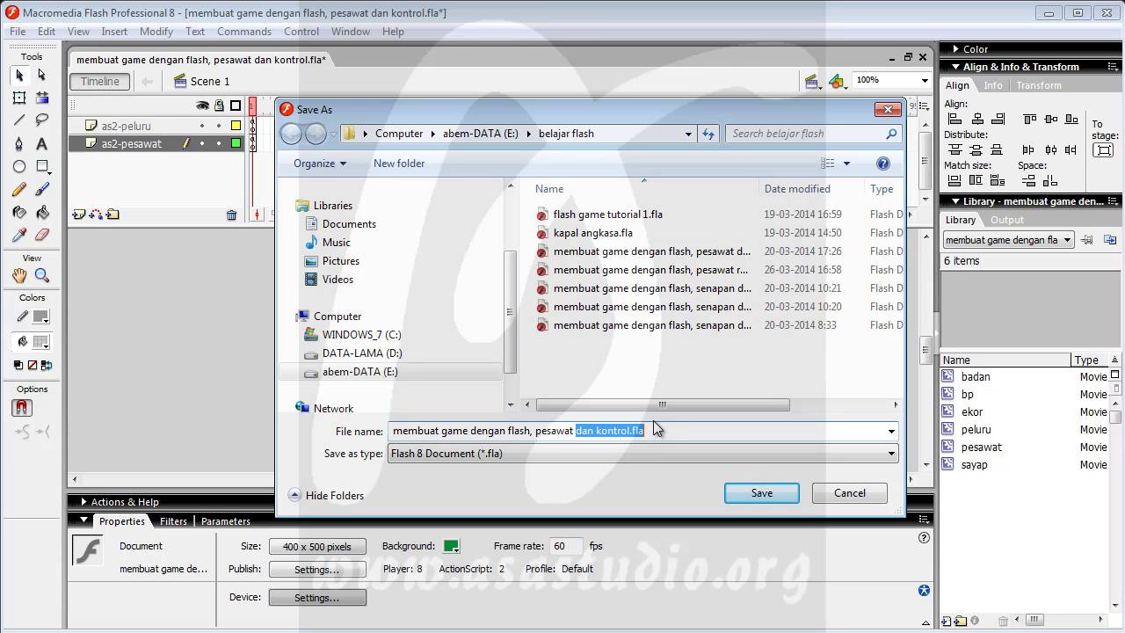
type("tem")
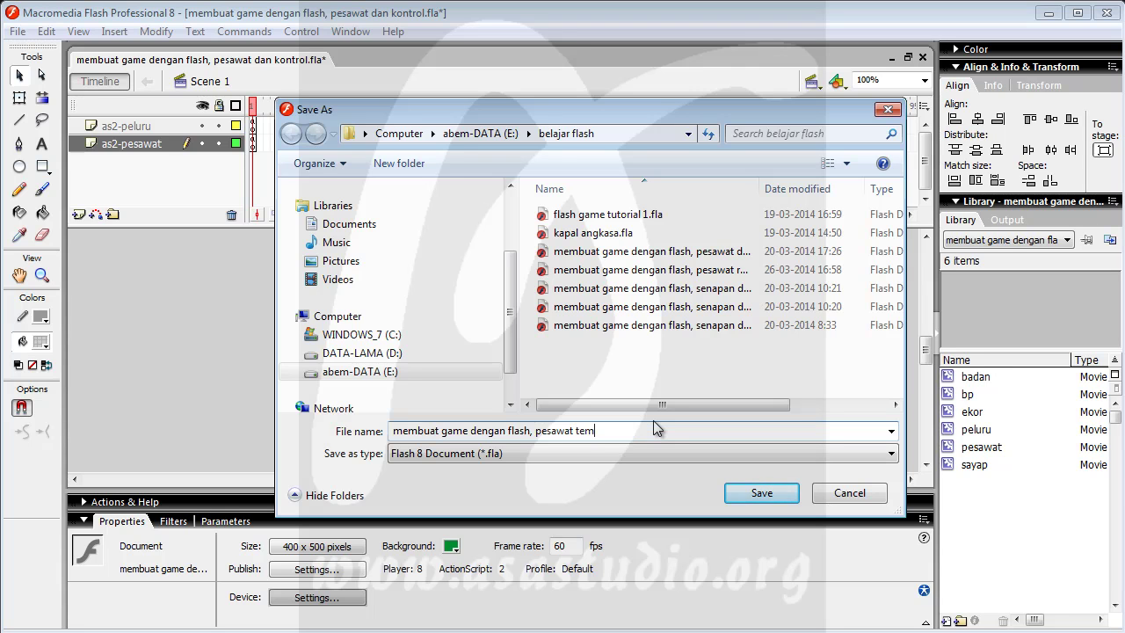
type("pur")
left_click(761, 492)
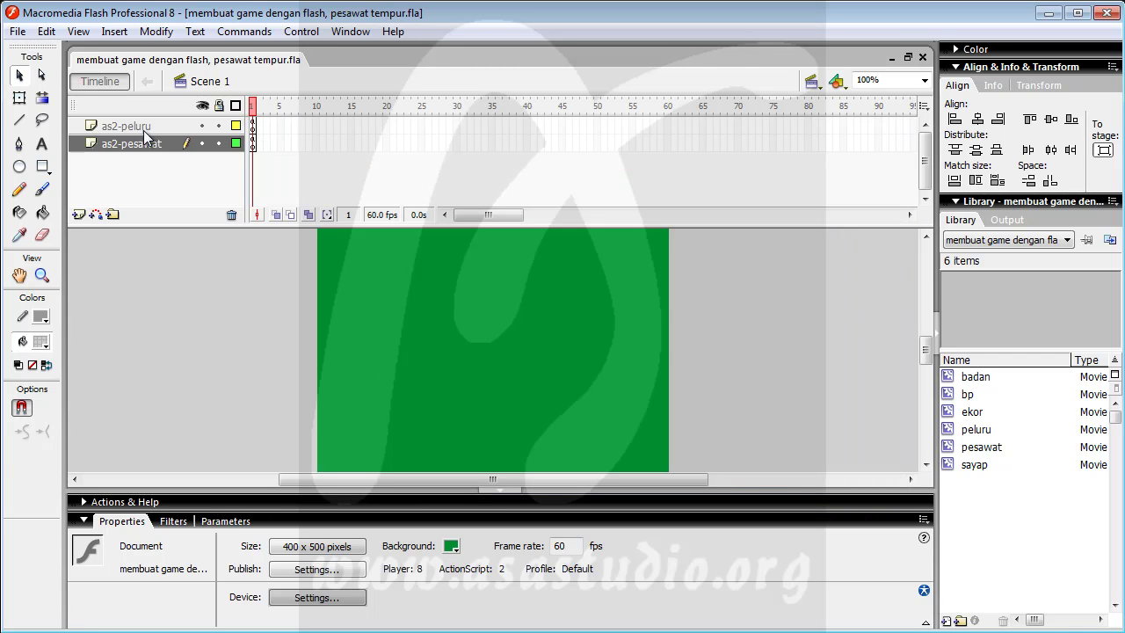
Move the frame 1 script keyframes of the as2-peluru and as2-pesawat layers to frame 10, and return to frame 1
left_click(252, 142)
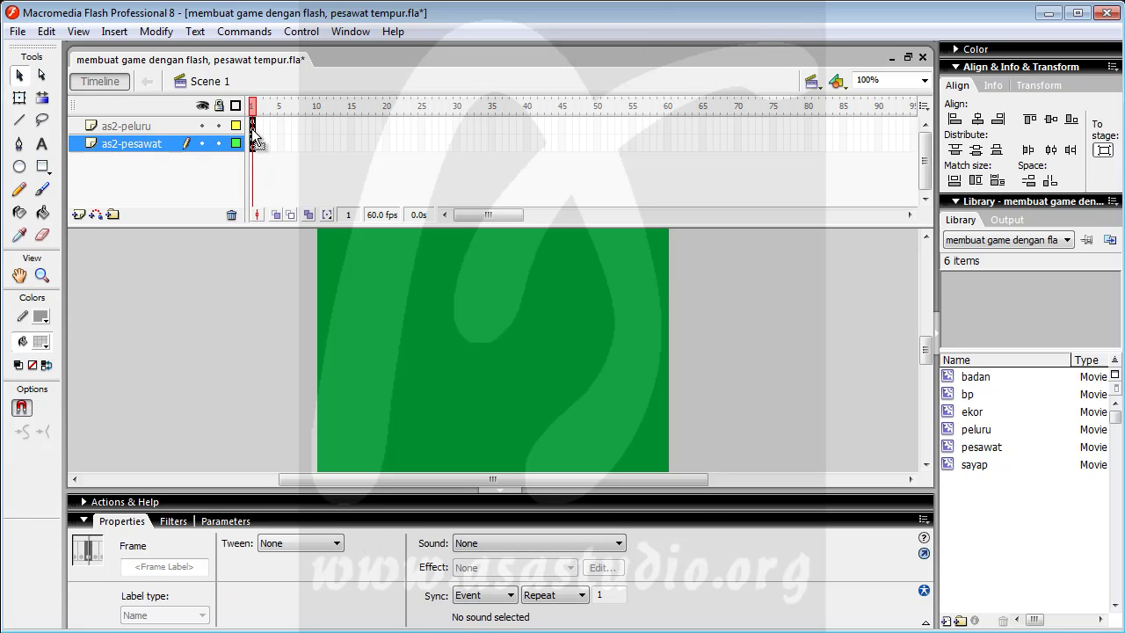
left_click_drag(256, 150, 317, 139)
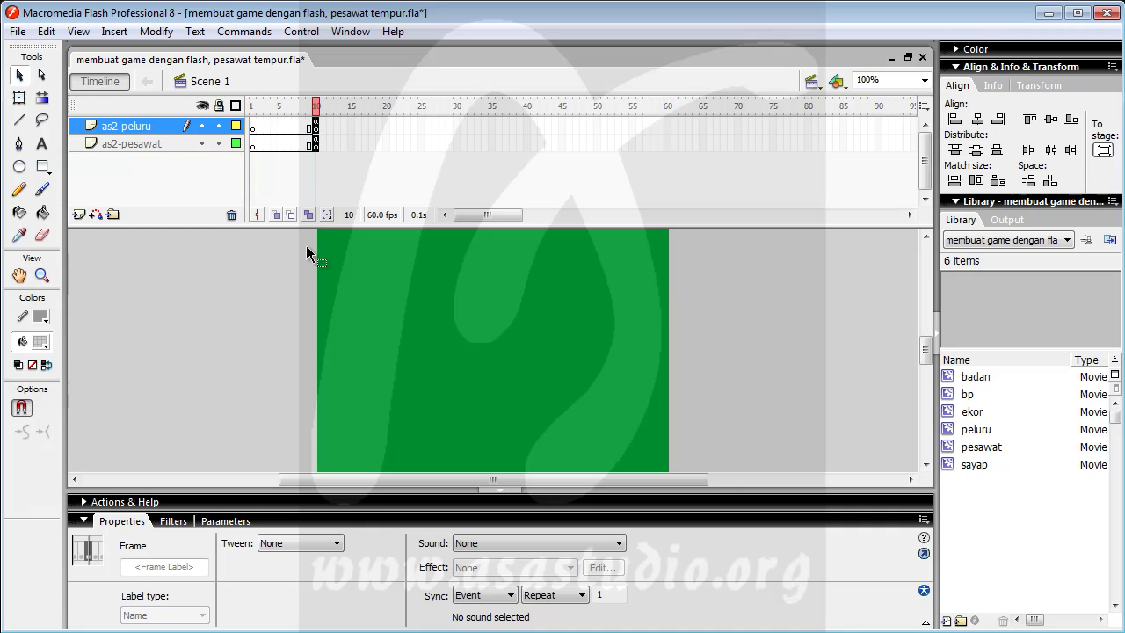
left_click(253, 127)
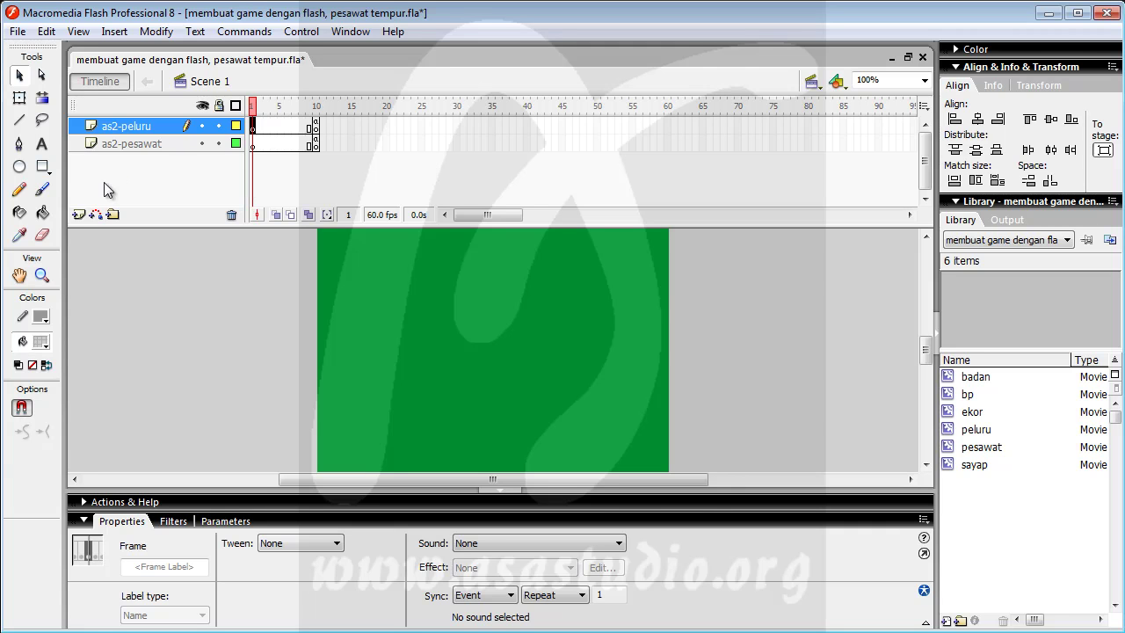
Add a new layer above as2-peluru and name it komponen
left_click(79, 215)
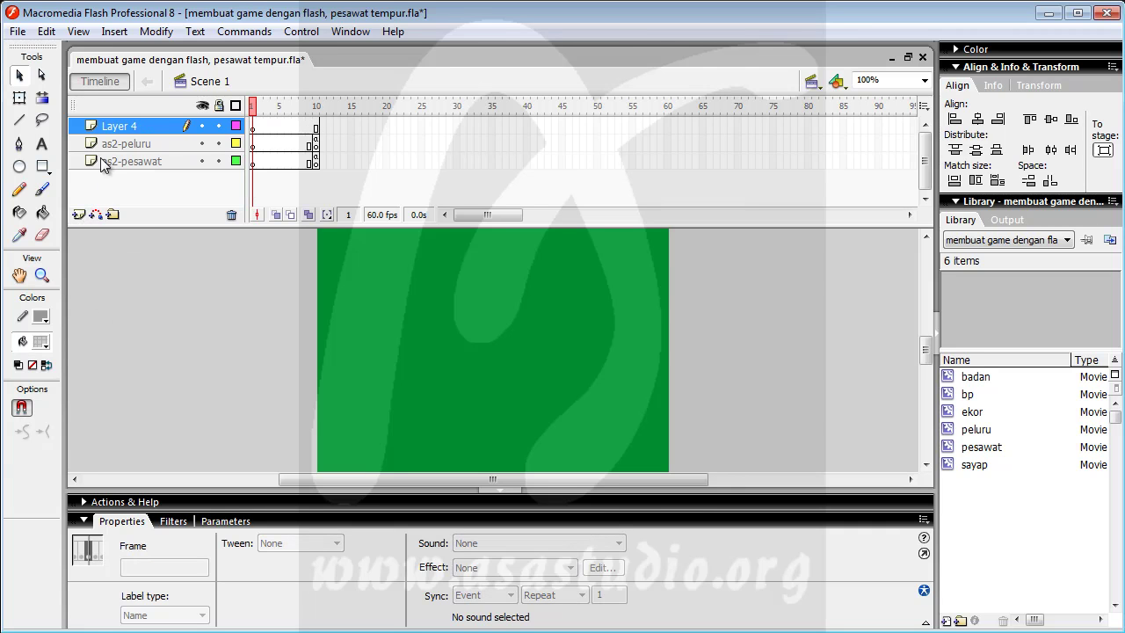
double_click(121, 127)
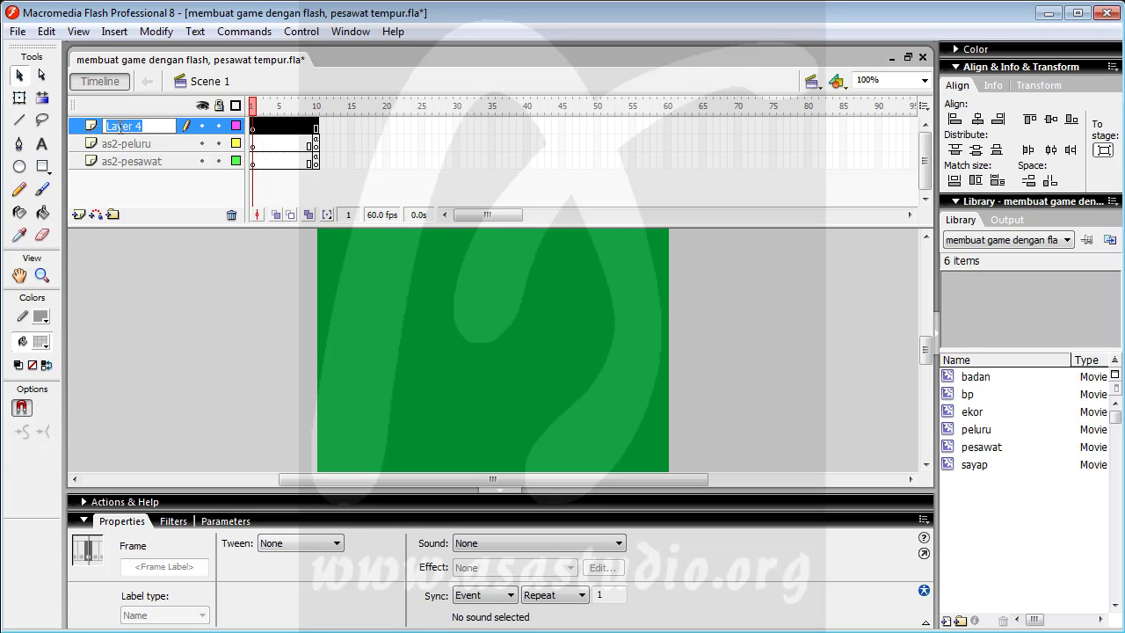
type("komponen")
key("Return")
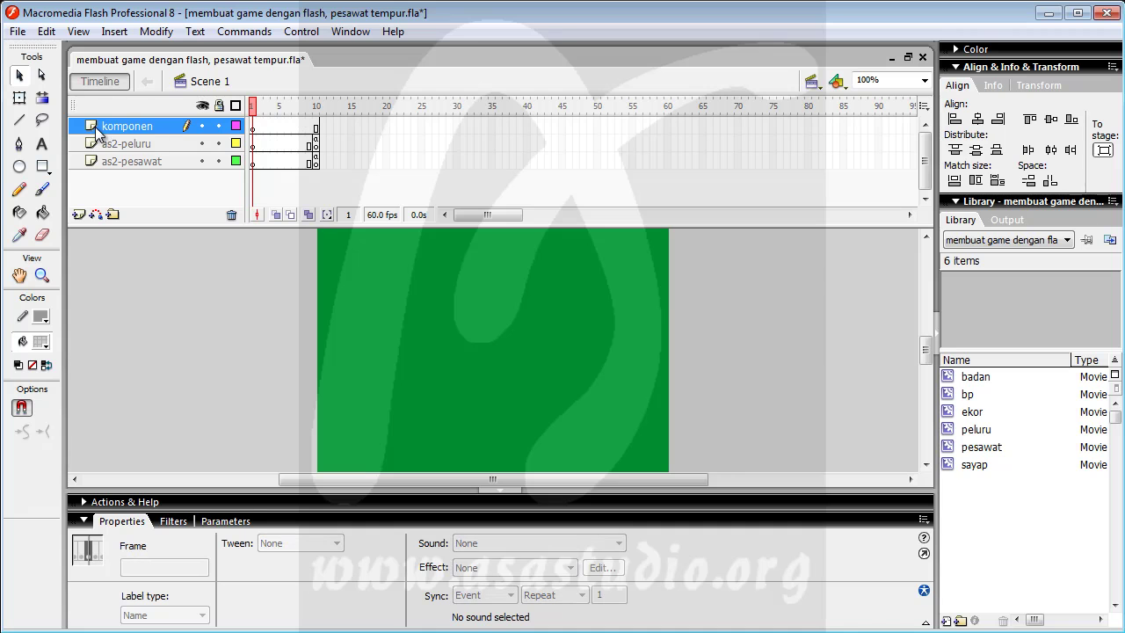
Lock the as2-pesawat and as2-peluru layers, keeping frame 1 of the komponen layer active
left_click(253, 125)
mouse_move(925, 348)
left_mouse_down()
mouse_move(926, 314)
mouse_move(929, 342)
left_mouse_up()
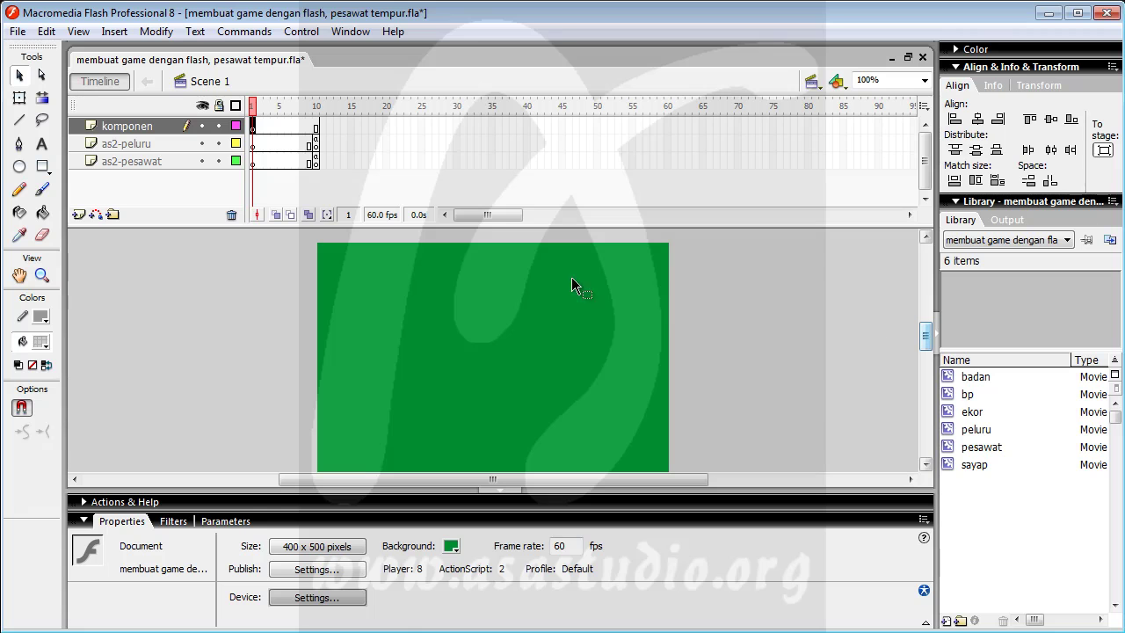
left_click(218, 161)
left_click(218, 143)
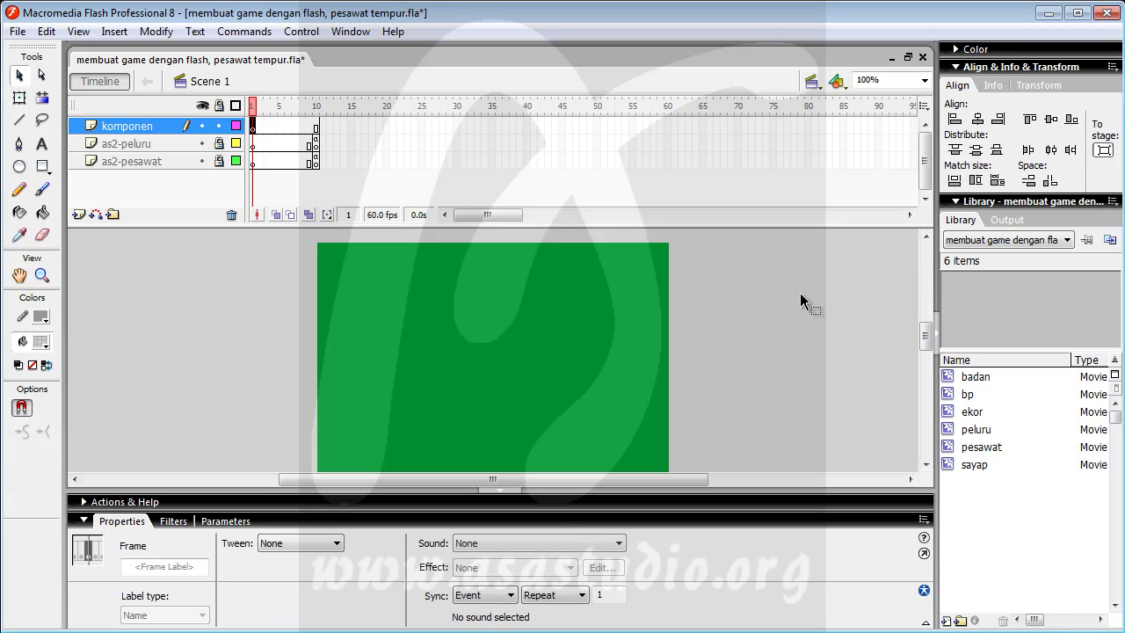
Open the sayap symbol for editing and stretch the wing shape's lower tip downward and slightly left
left_click_drag(924, 330, 931, 373)
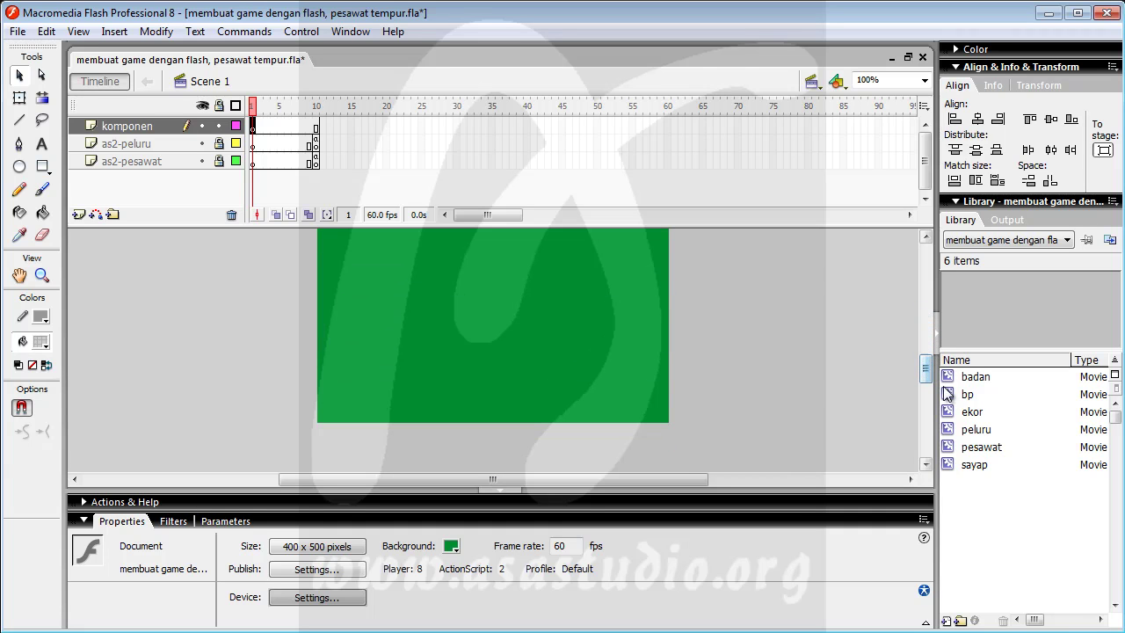
double_click(949, 463)
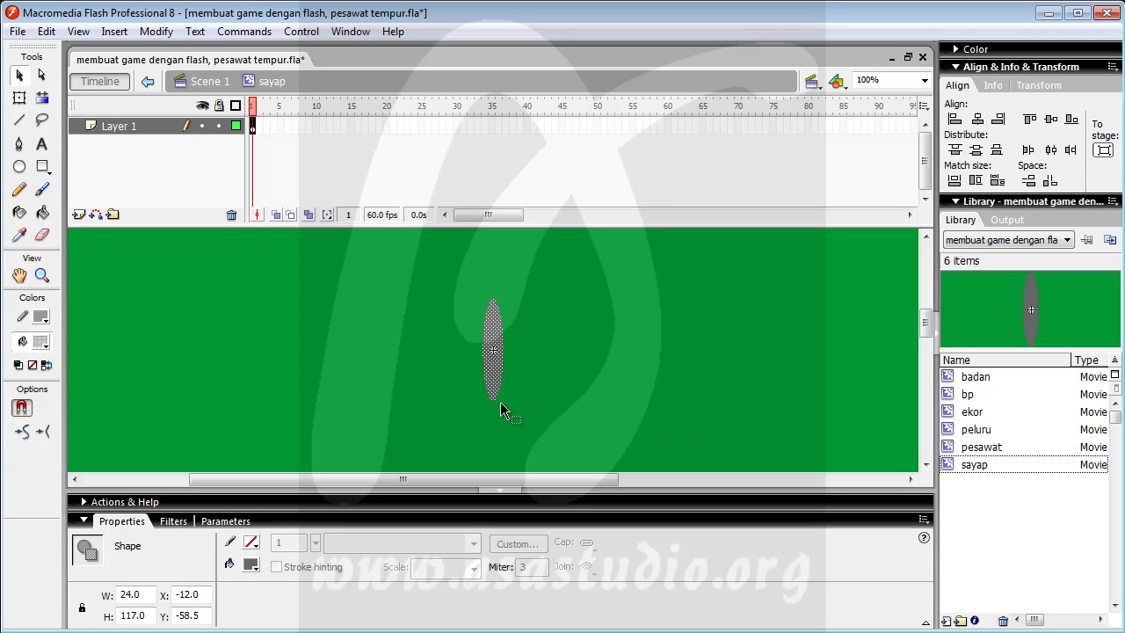
left_click(529, 418)
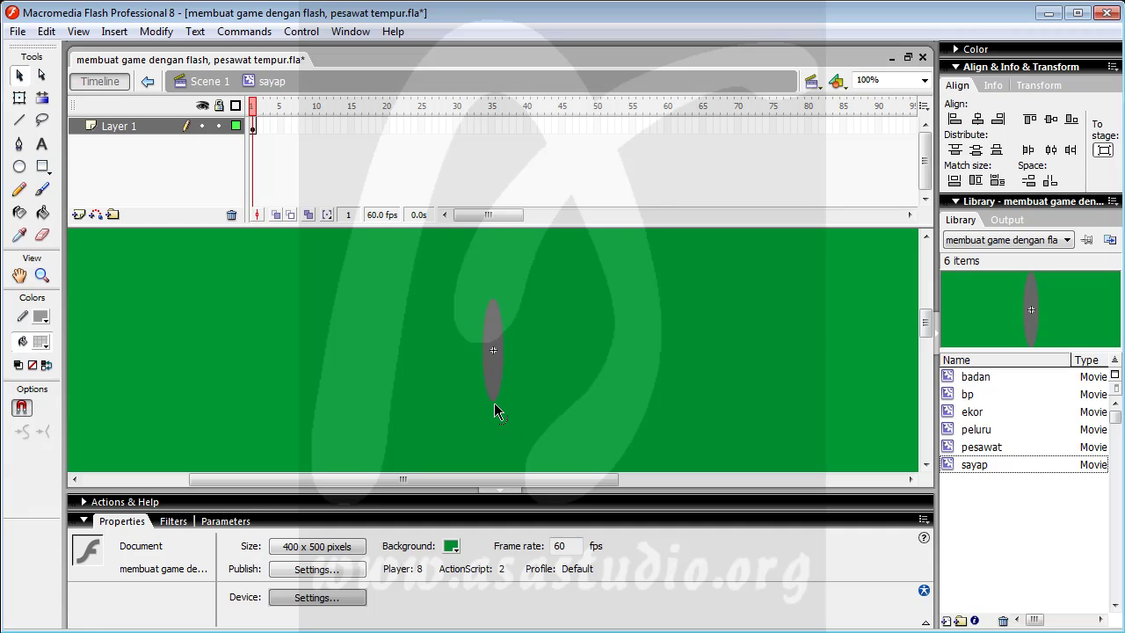
left_click_drag(494, 406, 479, 459)
Show the rulers and place horizontal guides at -100, 0 and 100 plus a vertical guide at about -20
left_click(78, 32)
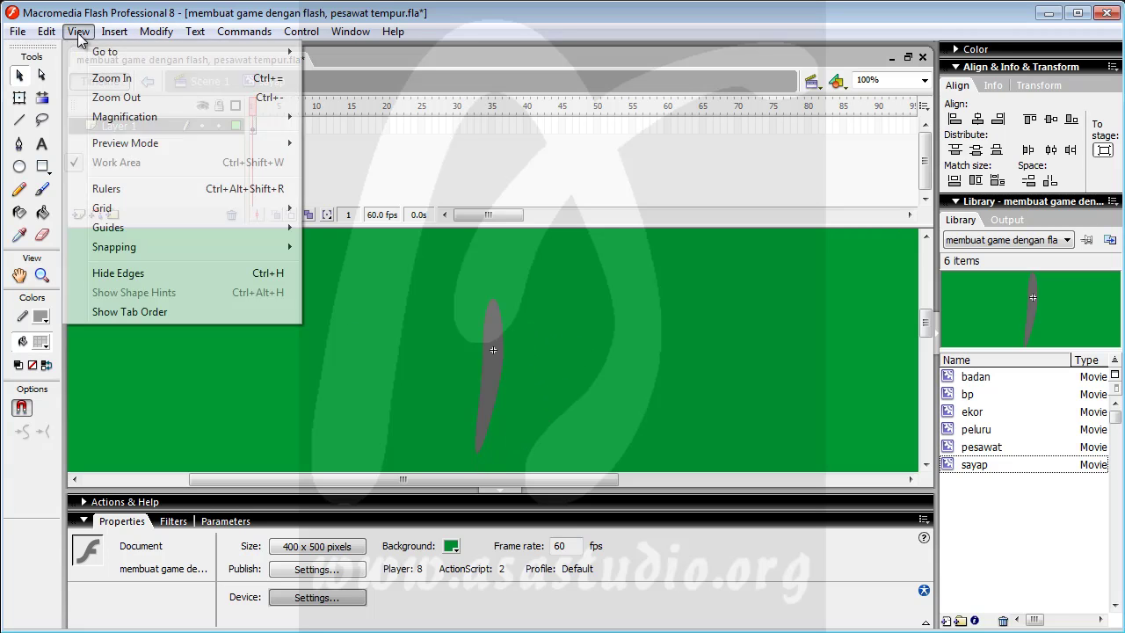
left_click(108, 189)
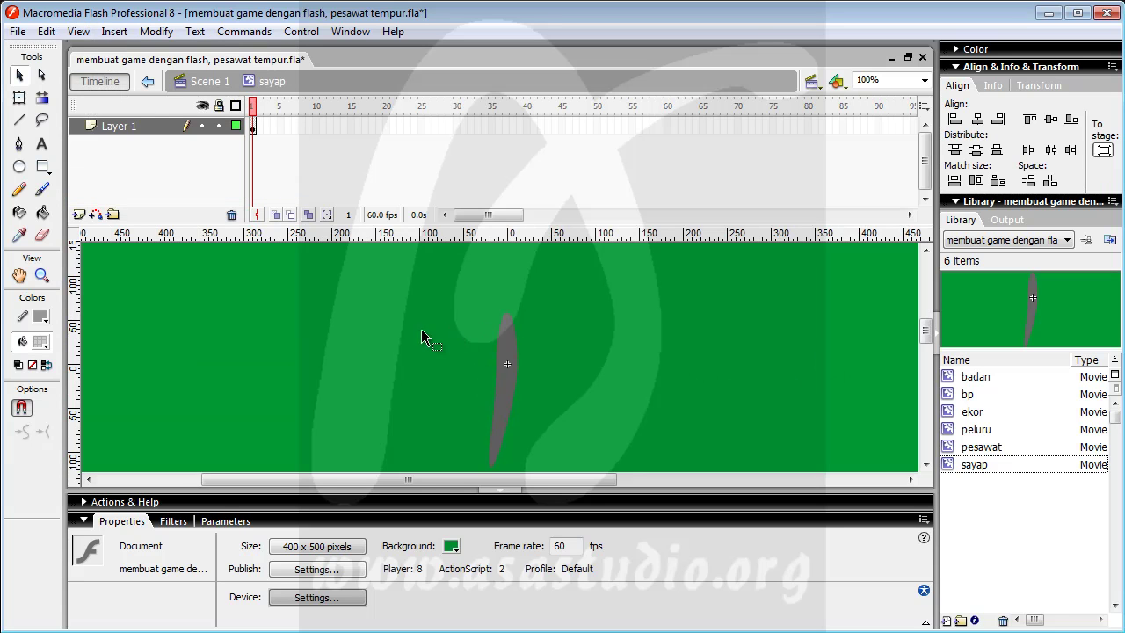
left_click_drag(428, 235, 420, 369)
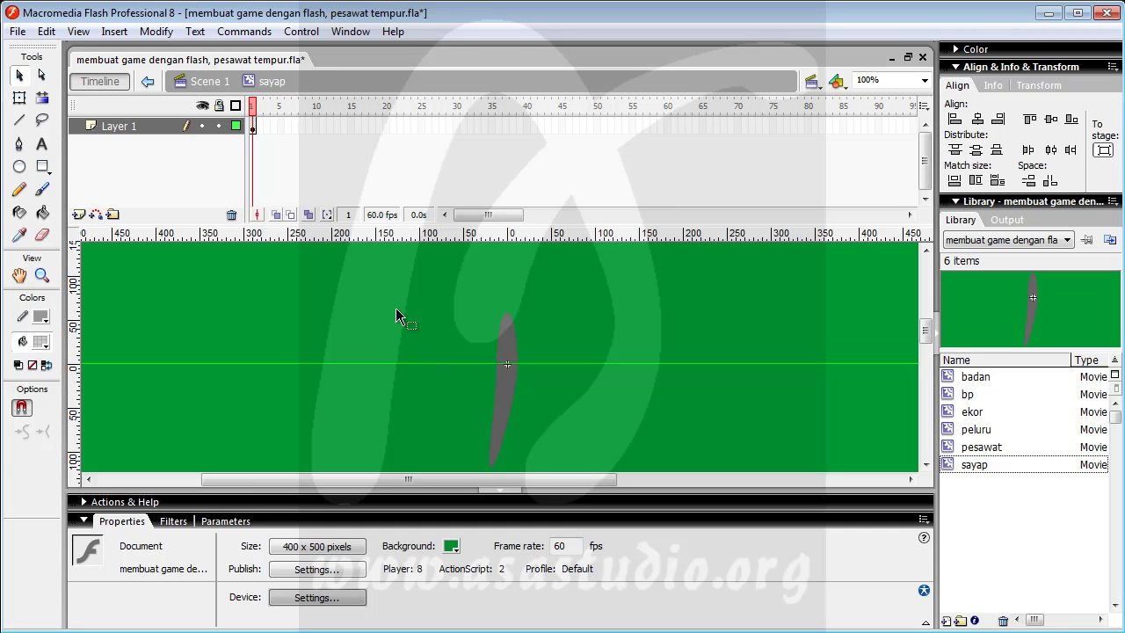
left_click_drag(398, 236, 371, 457)
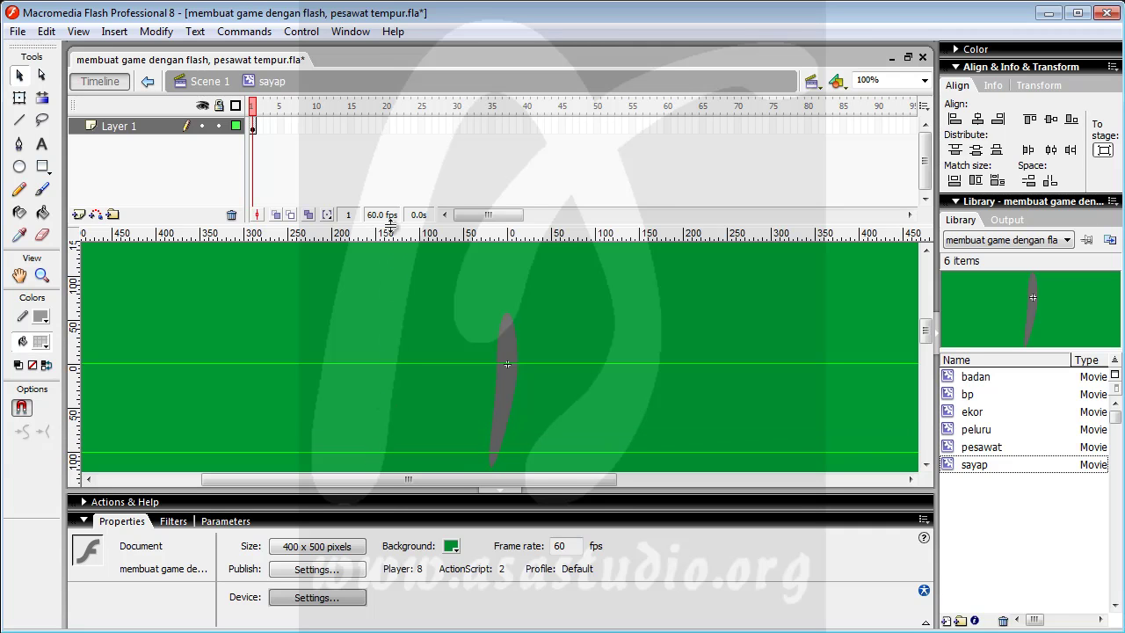
left_click_drag(447, 238, 444, 282)
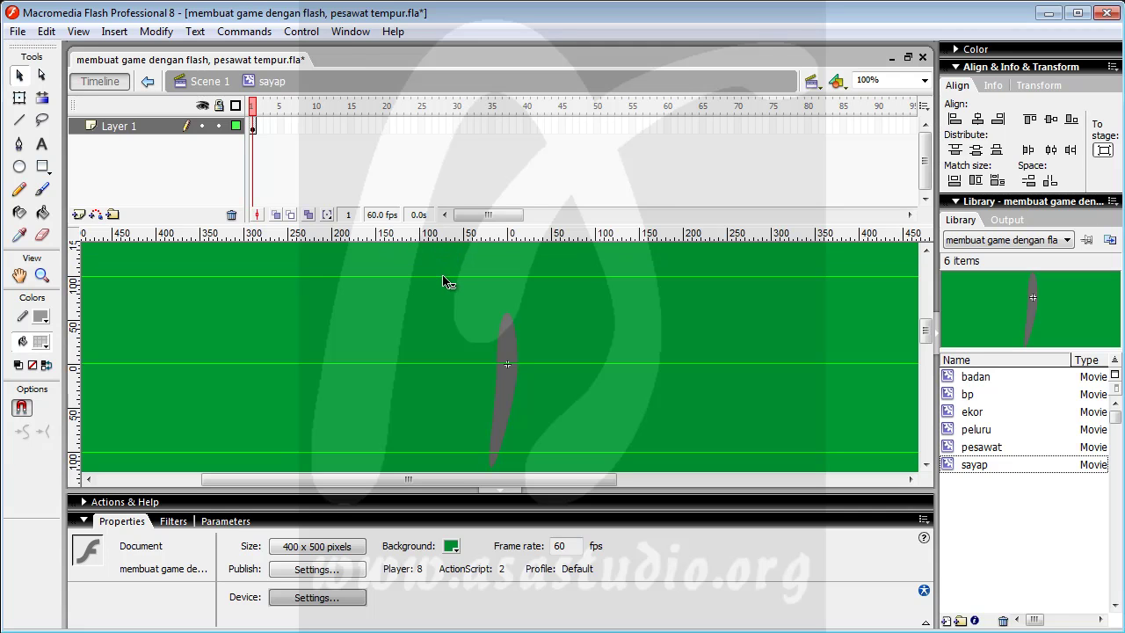
left_click_drag(71, 362, 489, 377)
Pull both wing tips to the outer guides and bend the left edge into a symmetric swept-back curve
left_click_drag(507, 316, 492, 283)
left_click_drag(492, 474, 488, 450)
mouse_move(498, 351)
left_mouse_down()
mouse_move(495, 363)
mouse_move(490, 339)
left_mouse_up()
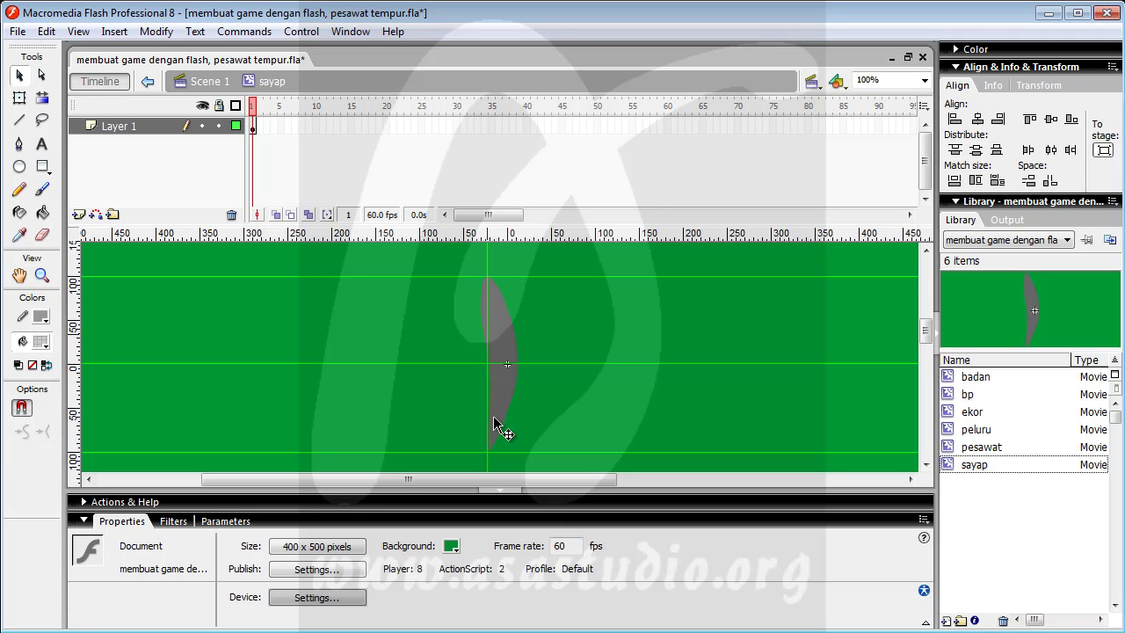
left_click_drag(492, 429, 484, 392)
left_click_drag(495, 438, 491, 448)
Test the movie to check the reshaped wings on the plane, and close the test window
left_click(297, 33)
left_click(322, 162)
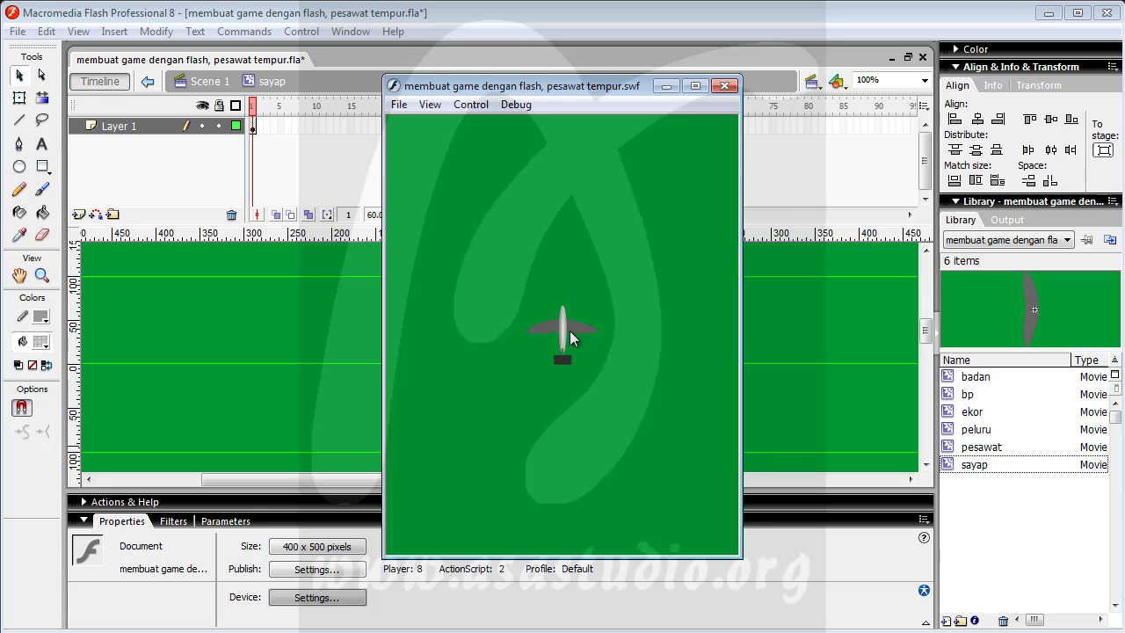
left_click(723, 85)
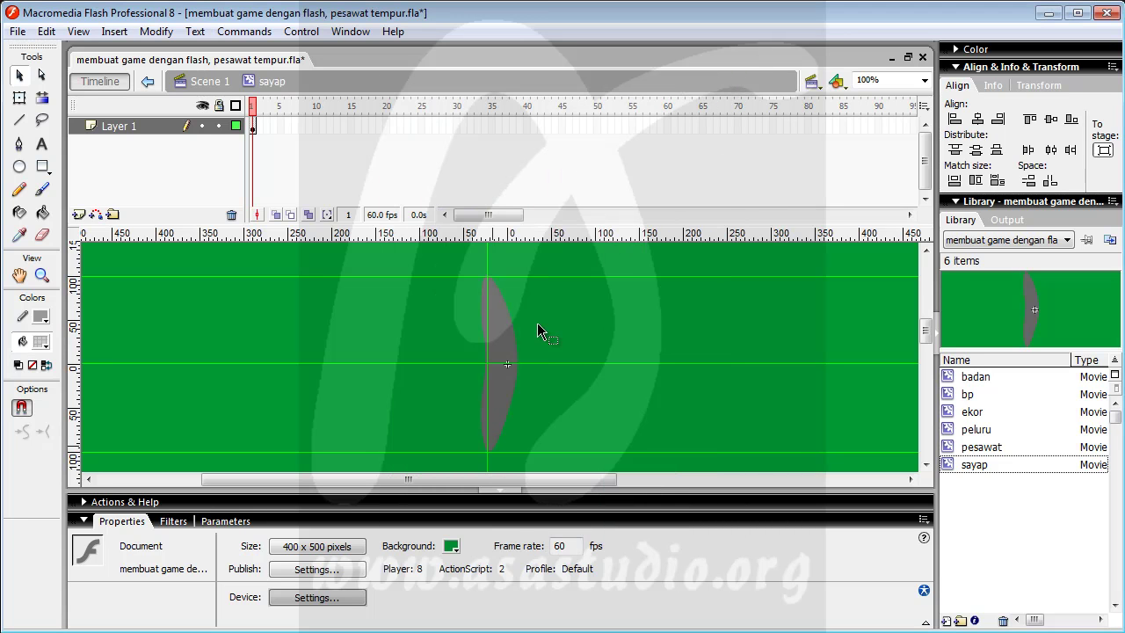
Duplicate the wing shape in place and shift the copy left to X -79
left_click(501, 335)
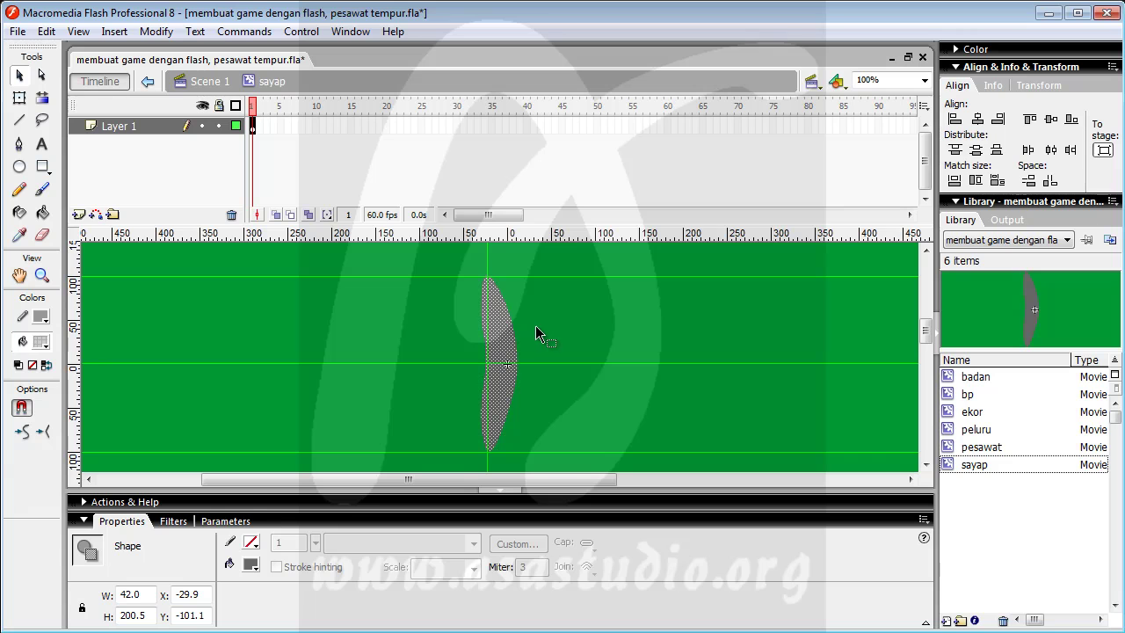
key("Left")
key("Left")
key("Left")
key("Left")
key("Left")
key("Left")
key("Left")
key("Left")
key("Left")
key("Left")
key("Left")
key("Left")
key("Left")
key("Left")
key("Left")
key("Left")
key("Left")
key("Left")
key("Left")
key("Left")
key("Left")
key("Left")
key("Left")
key("Left")
key("Left")
key("Left")
key("Left")
key("Left")
Scale the wing copy down with Free Transform to about 30 wide and 67.5 high, as a tail wing
left_click(19, 97)
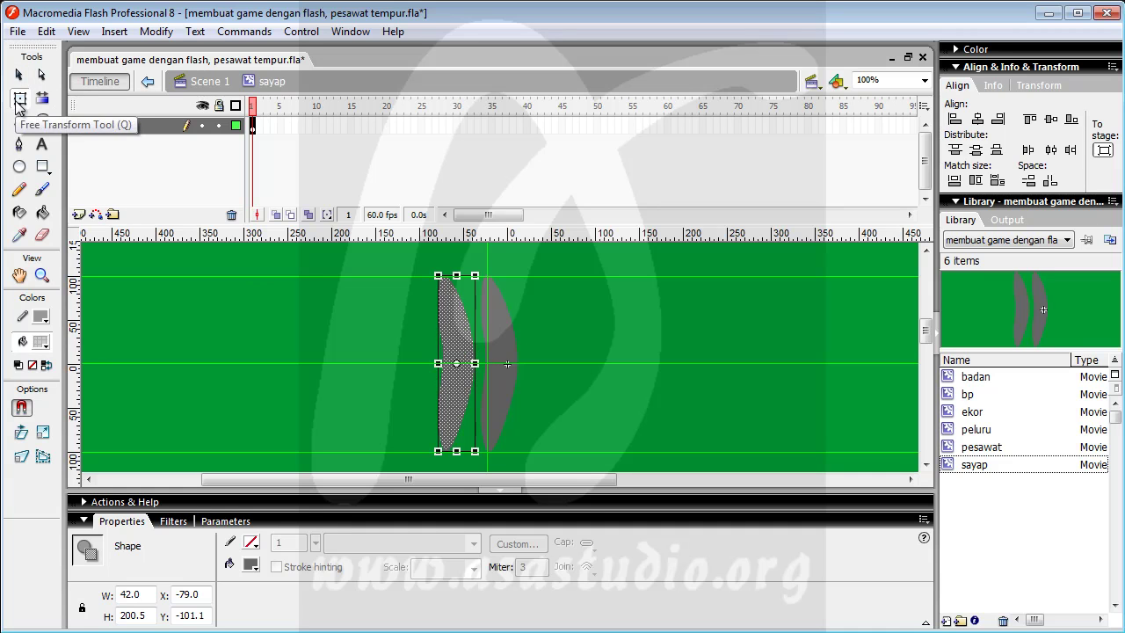
left_click_drag(456, 451, 456, 407)
left_click_drag(456, 275, 456, 330)
left_click_drag(476, 370, 451, 370)
left_click_drag(444, 408, 451, 357)
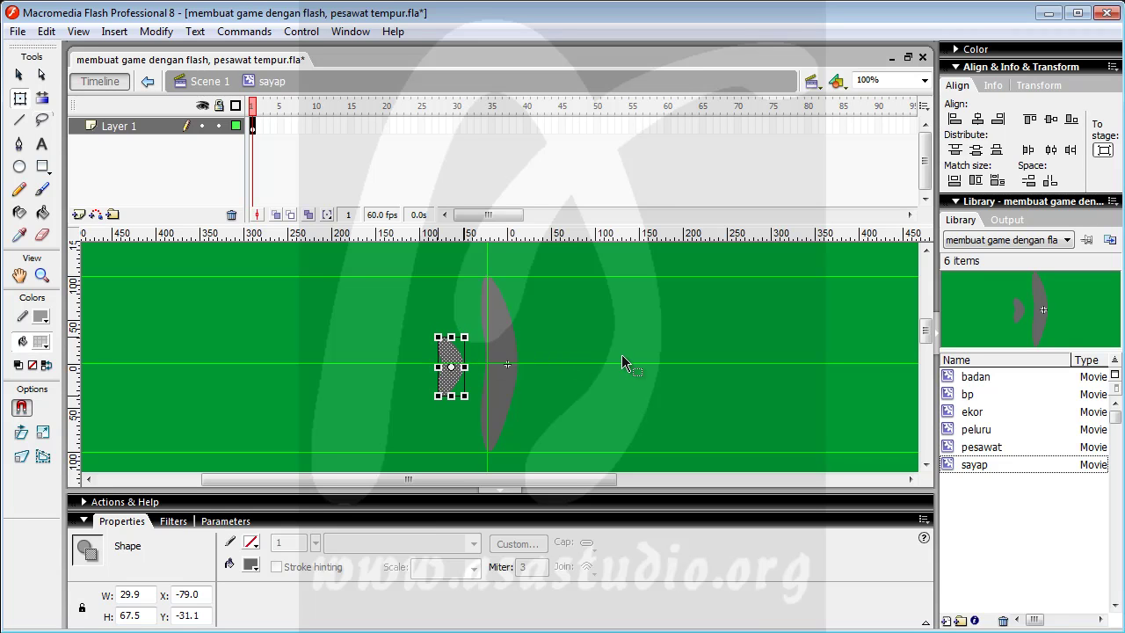
Center the small tail wing vertically on the middle guide and narrow it to a width of 21
key("Up")
key("Up")
key("Up")
key("Up")
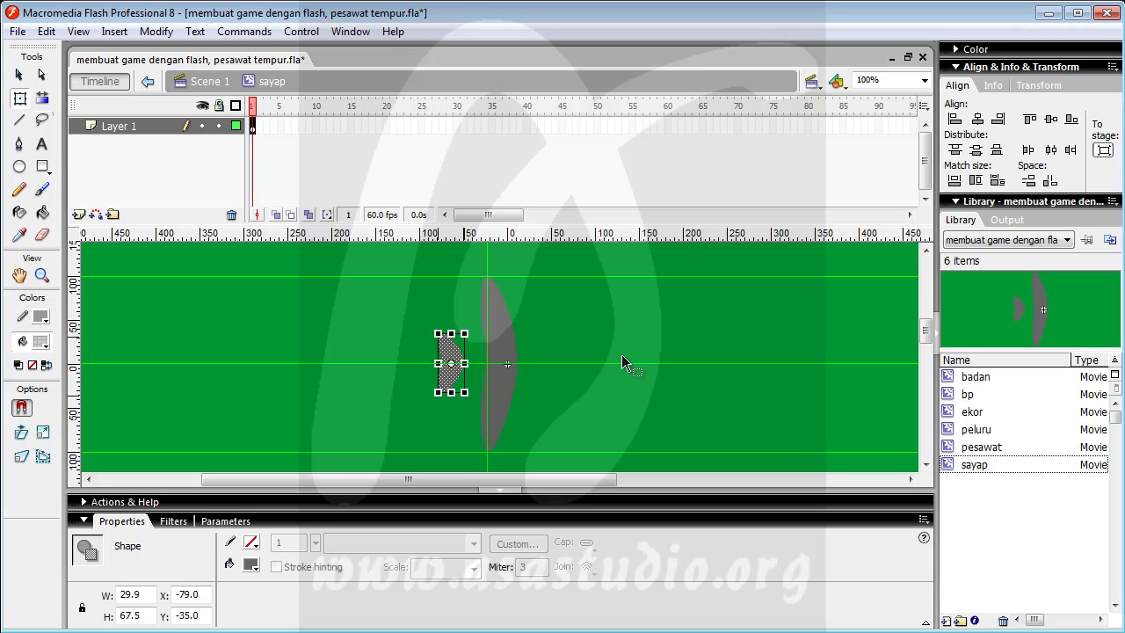
left_click_drag(437, 363, 445, 364)
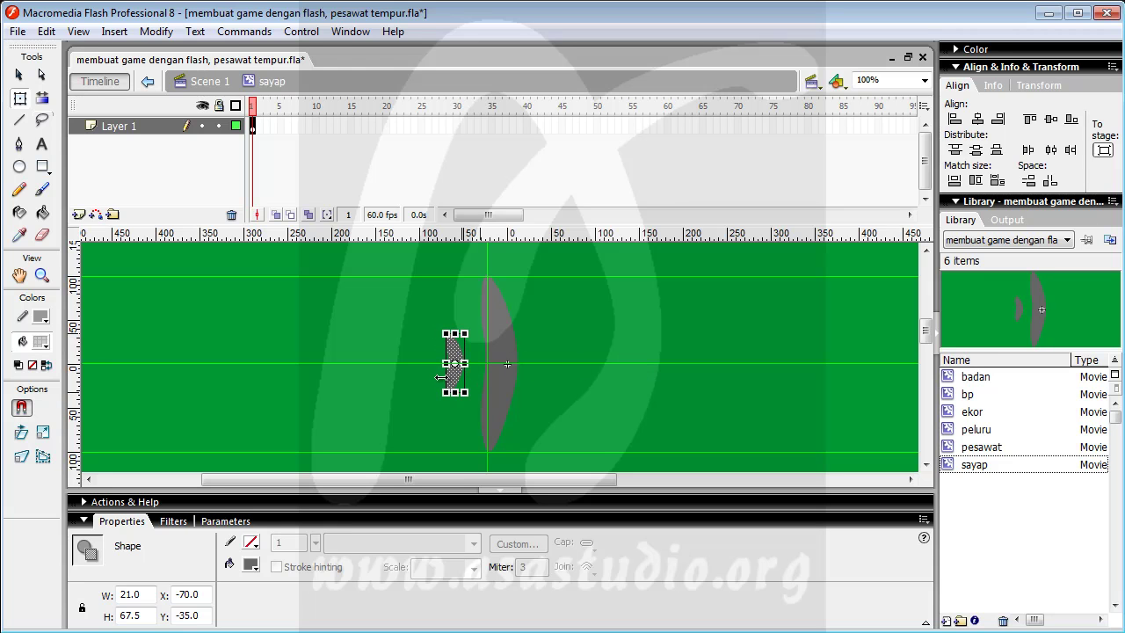
Test the movie to check the plane with its added tail wing
left_click(350, 31)
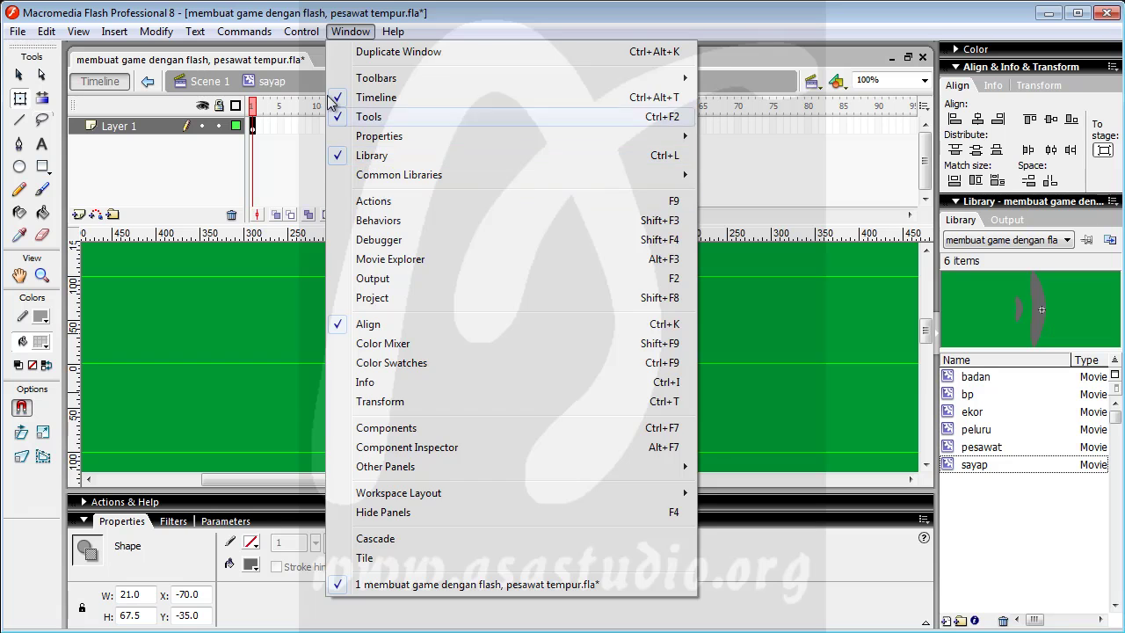
mouse_move(301, 30)
left_click(312, 163)
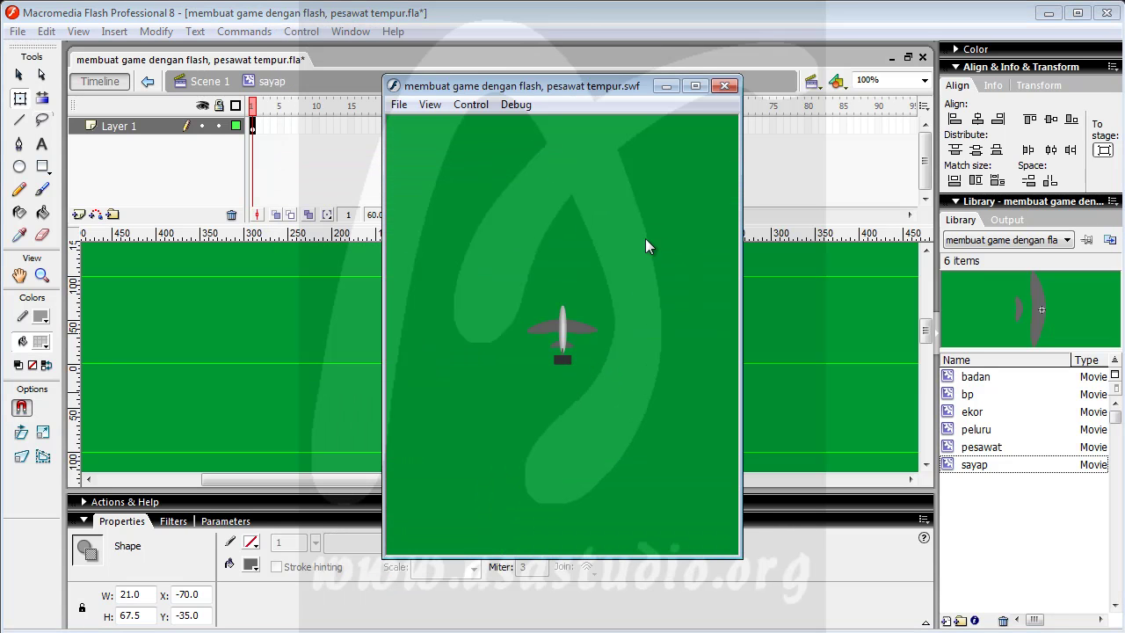
Close the movie preview and nudge the small tail wing toward the main wing to X -62
left_click(724, 86)
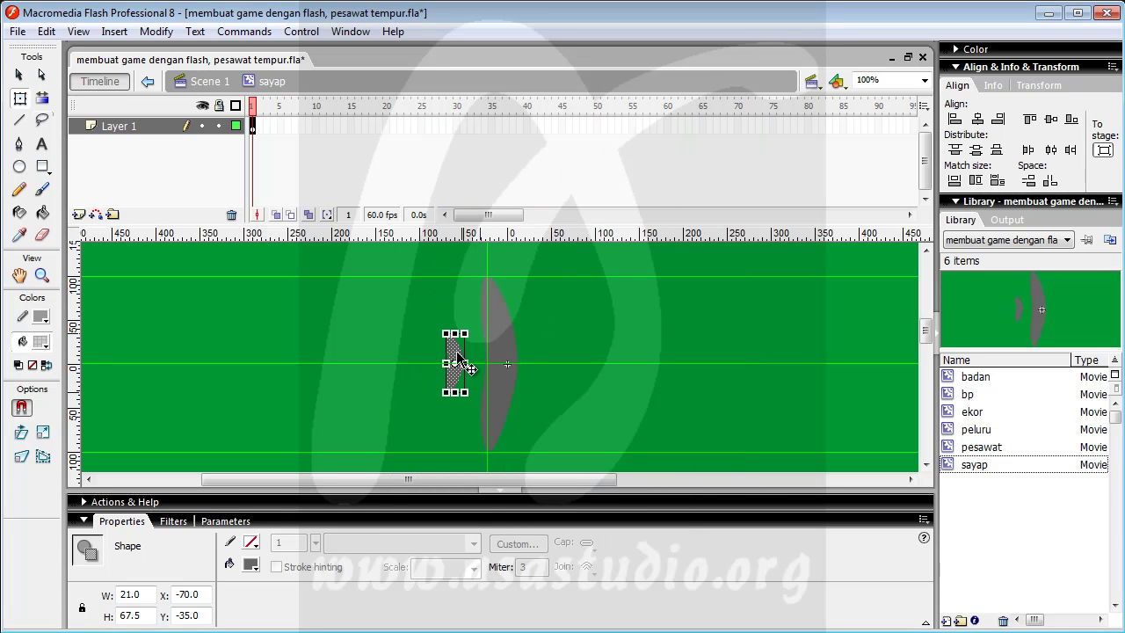
key("Right")
key("Right")
key("Right")
key("Right")
key("Right")
key("Right")
key("Right")
key("Right")
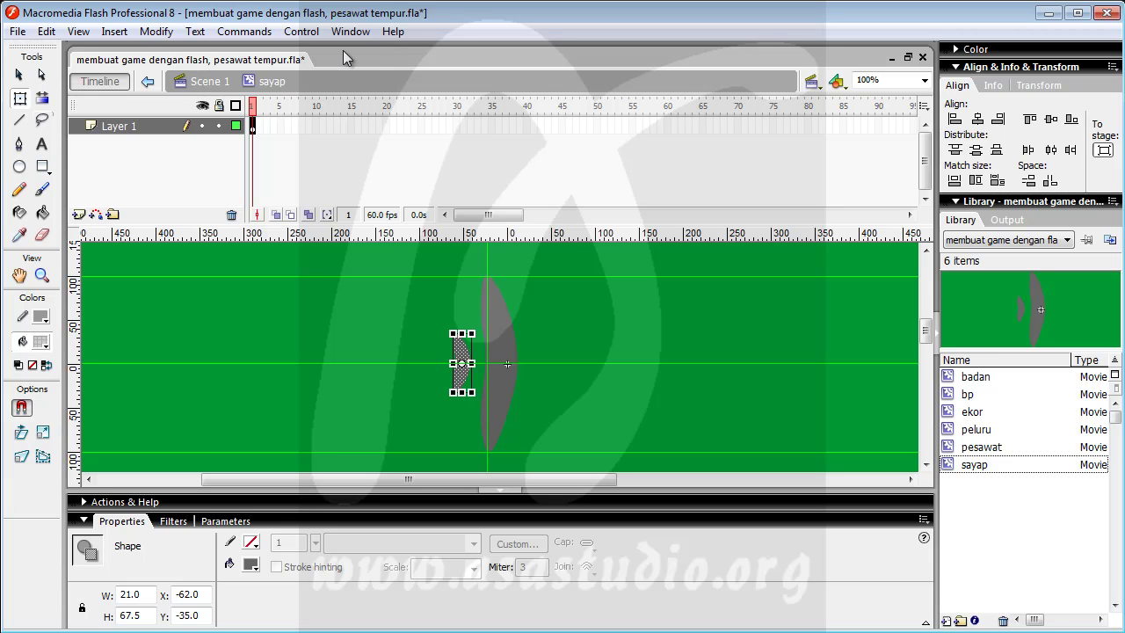
Test the movie to check the plane with its repositioned tail wing, and close the preview
left_click(309, 32)
left_click(333, 162)
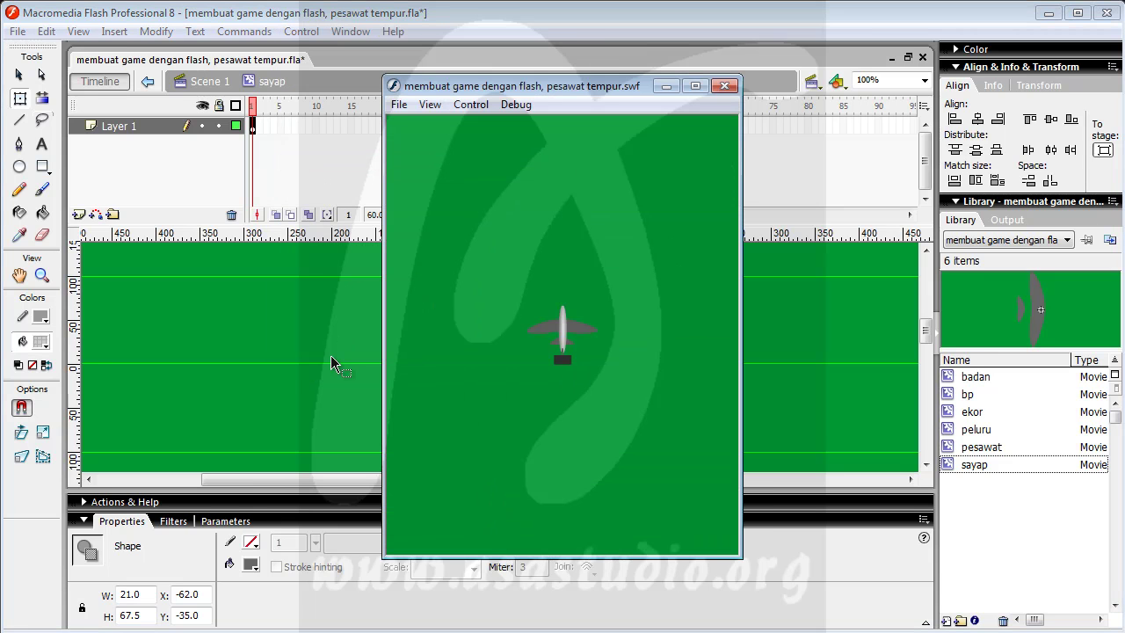
left_click(726, 86)
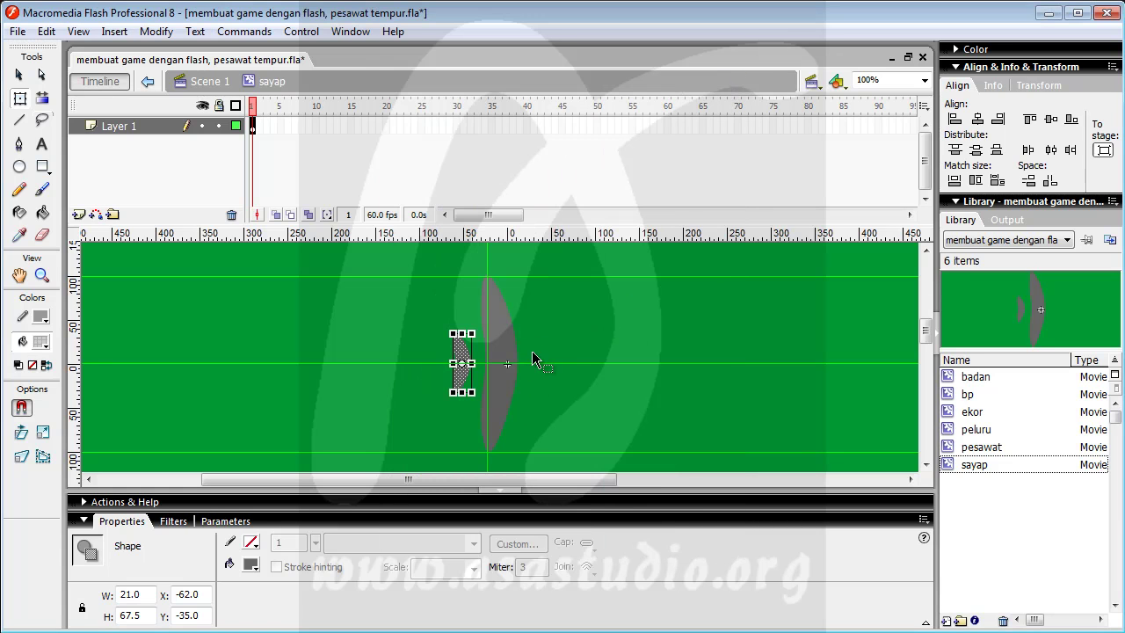
left_click(974, 465)
left_click(972, 447)
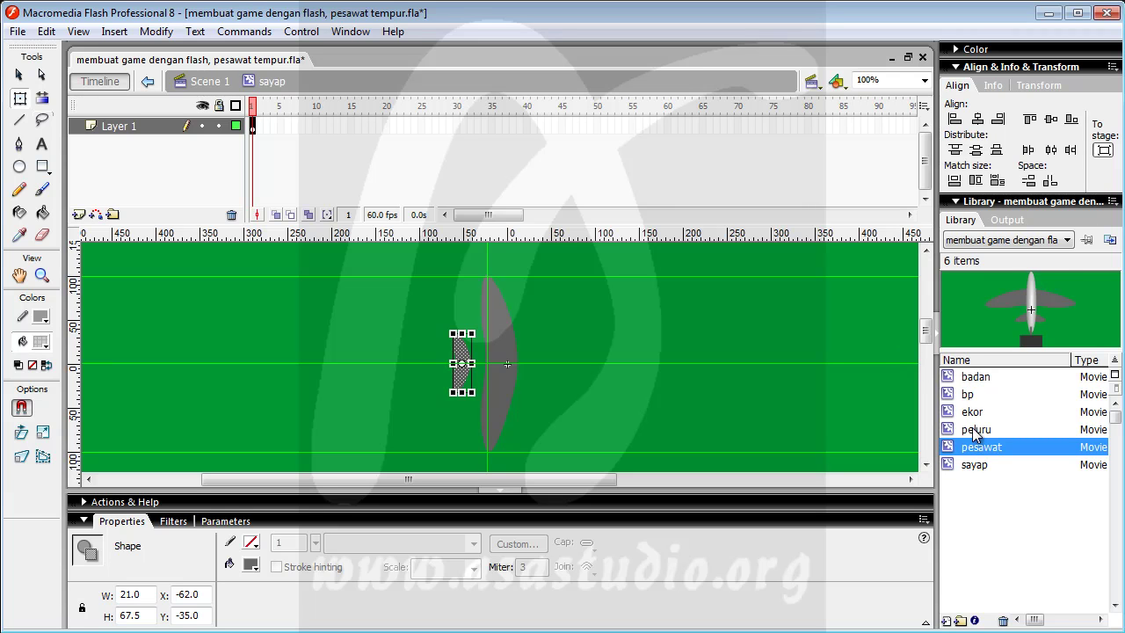
left_click(975, 429)
left_click(975, 377)
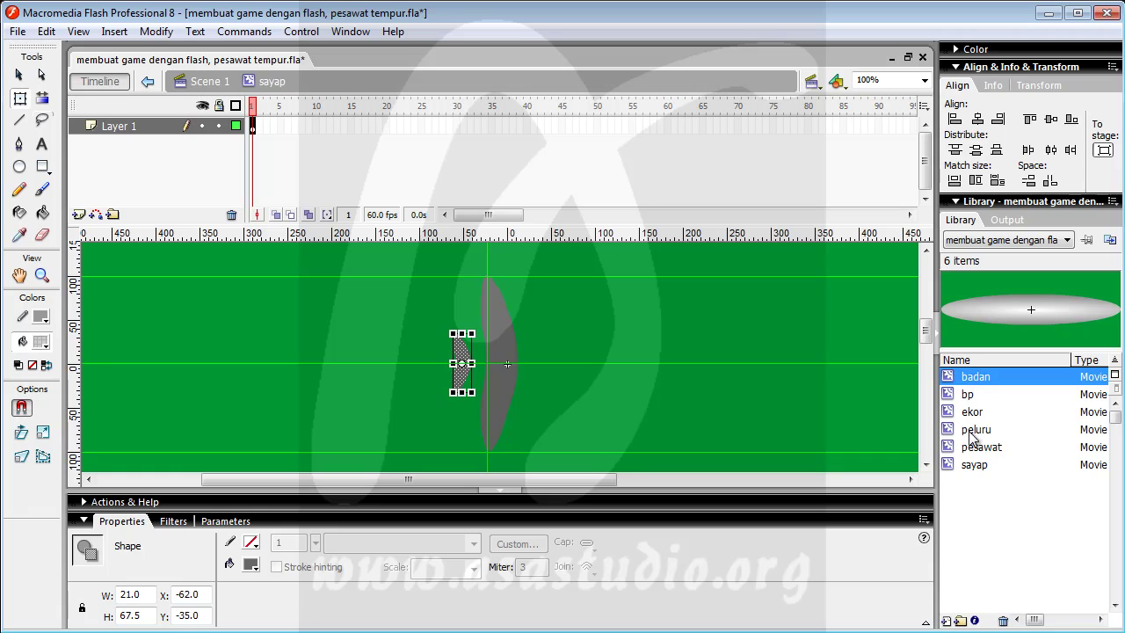
left_click(971, 447)
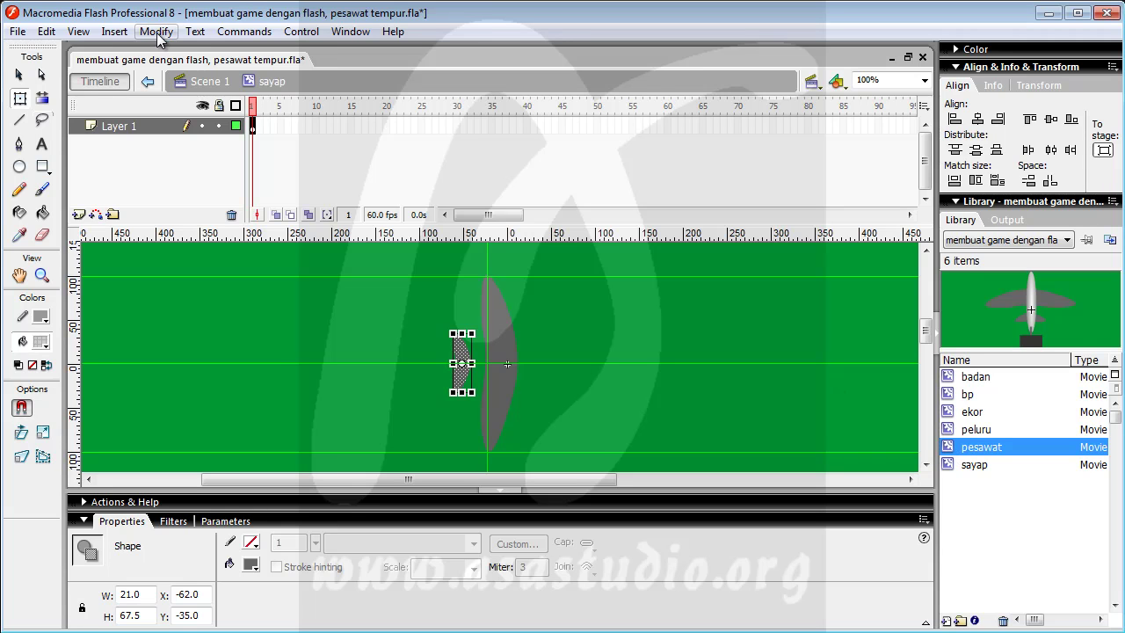
left_click(45, 34)
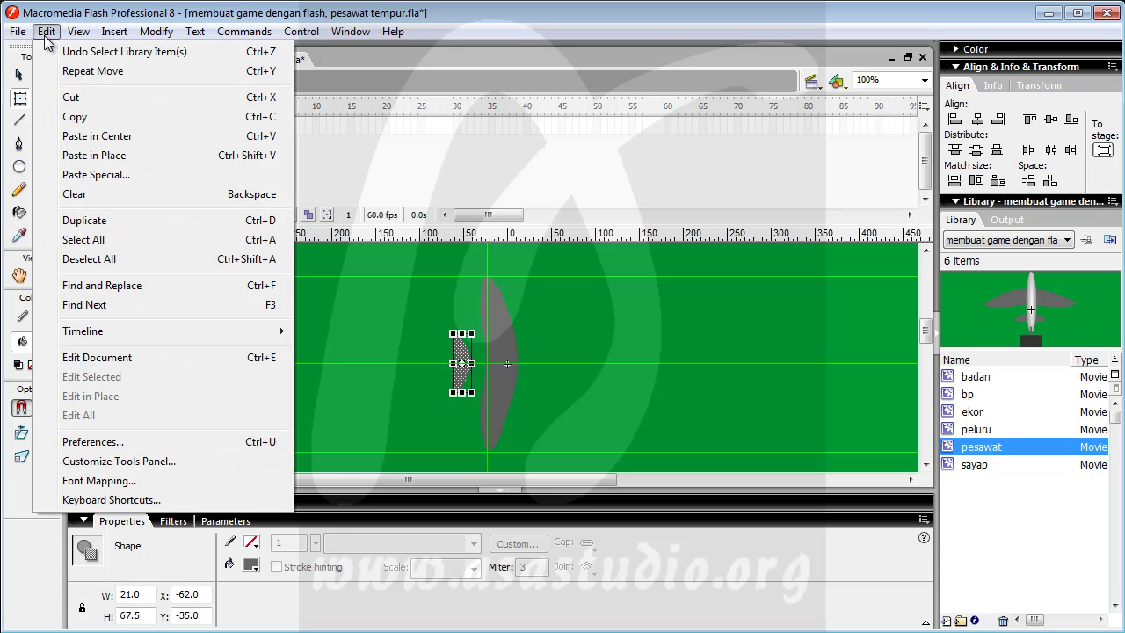
left_click(85, 221)
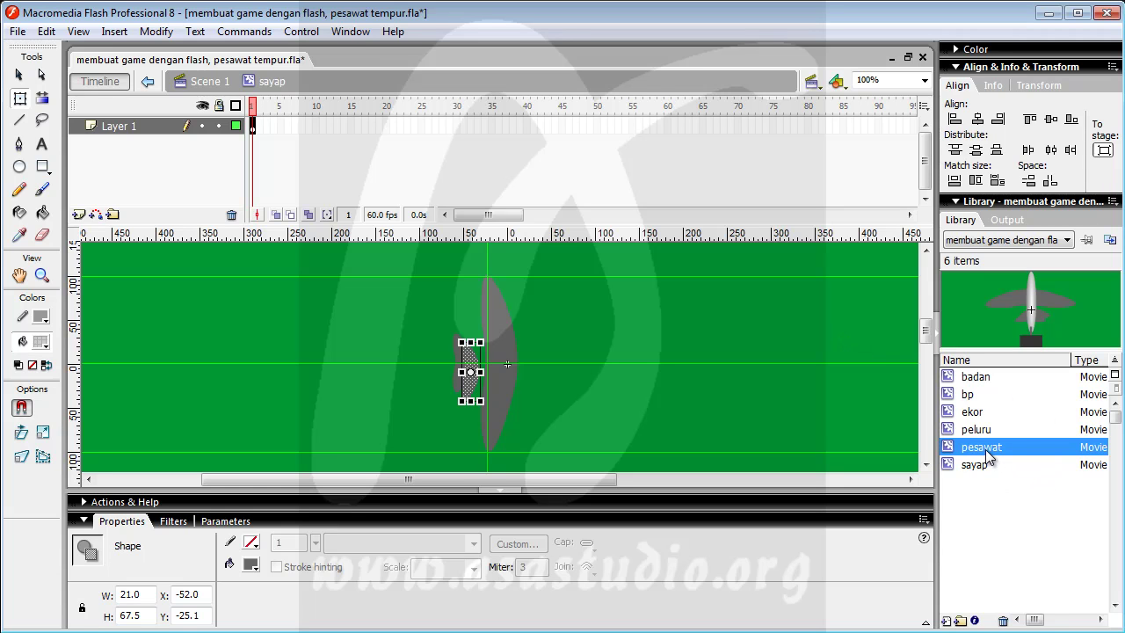
key("ctrl+z")
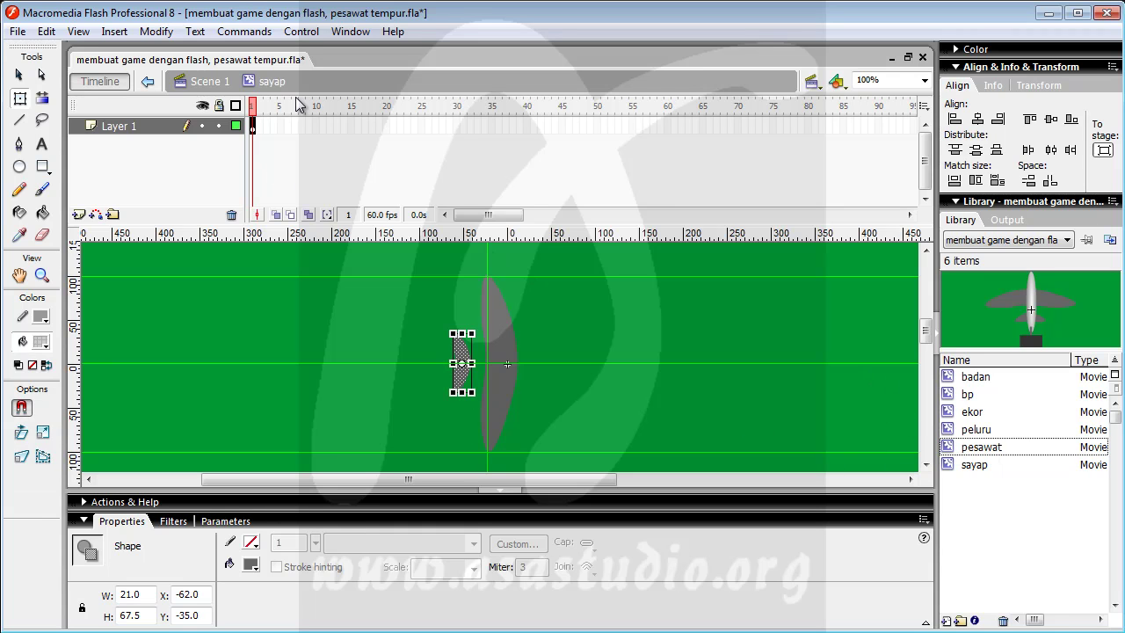
Return to Scene 1, place a pesawat instance on the komponen layer, and copy it beside the original at about X 256
left_click(202, 81)
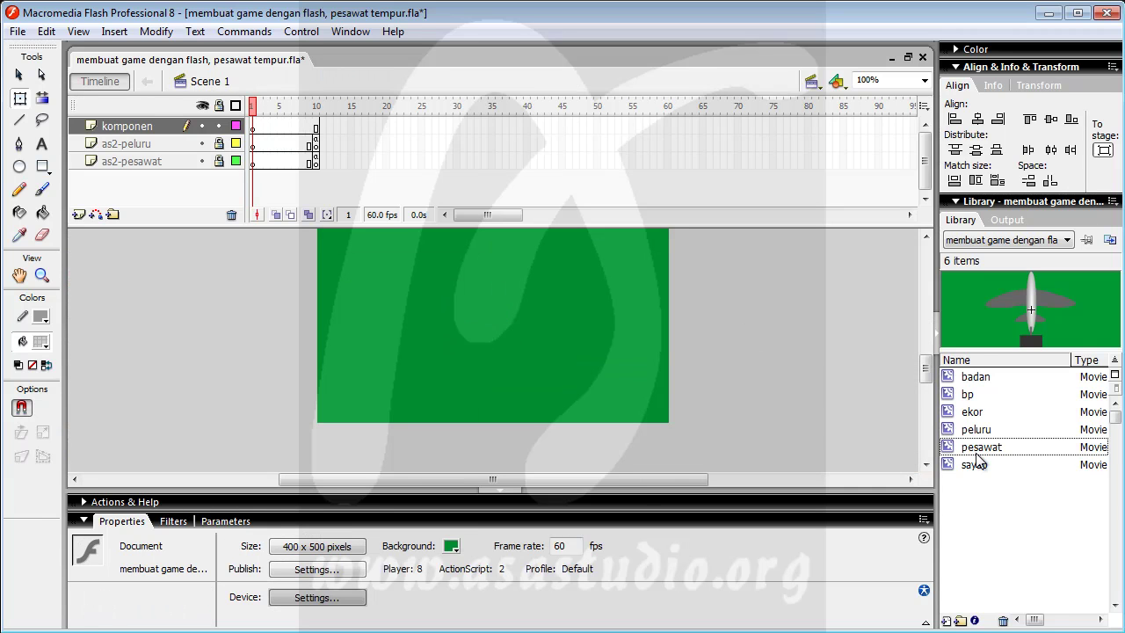
left_click_drag(977, 448, 486, 355)
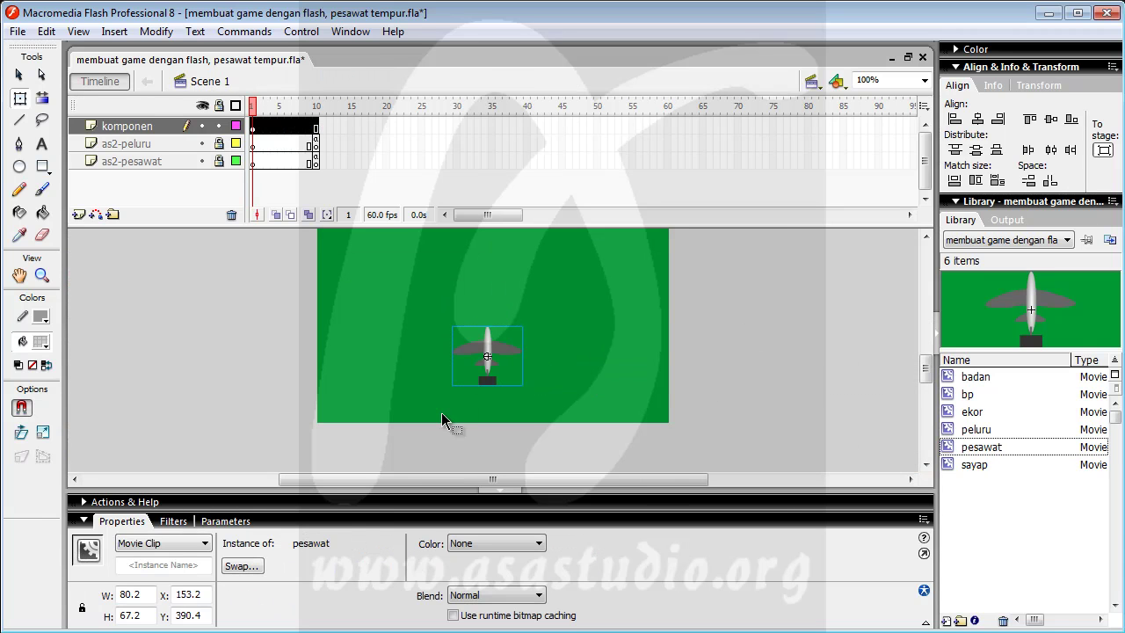
left_click_drag(414, 294, 559, 419)
left_click_drag(497, 351, 584, 349)
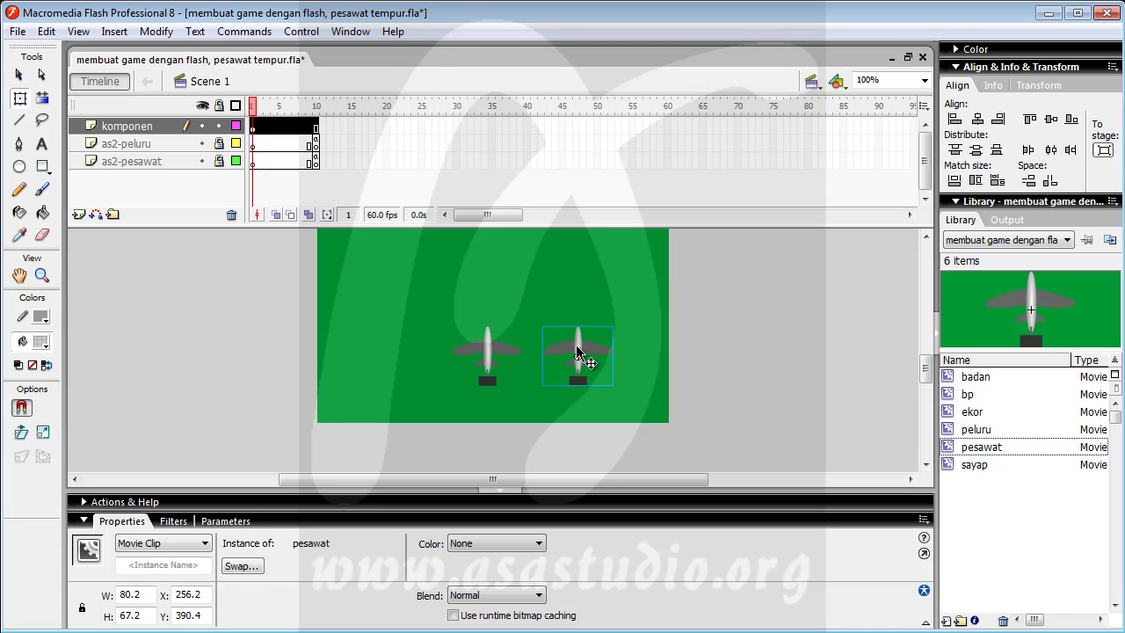
Duplicate the copied plane's symbol under the name pesawatMusuh
left_click(156, 31)
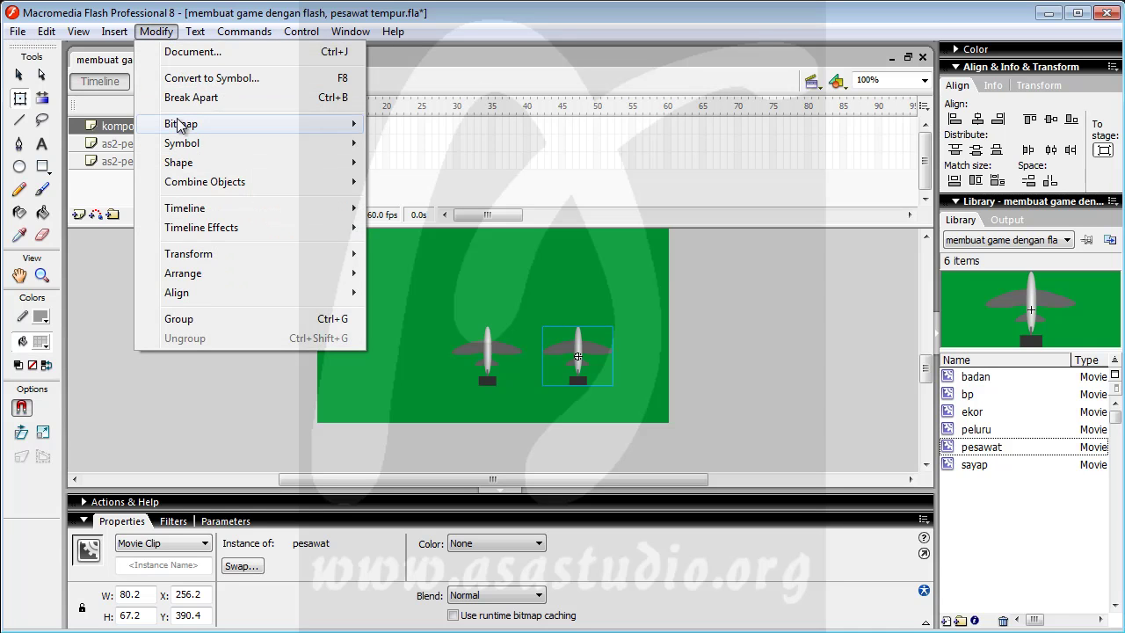
mouse_move(180, 133)
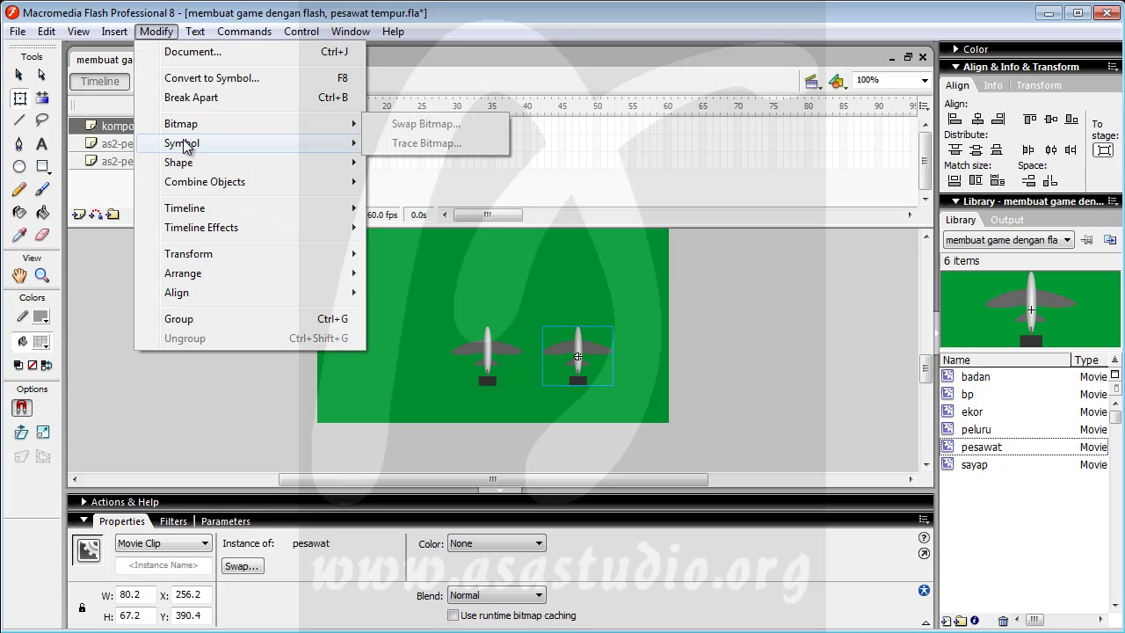
left_click(436, 143)
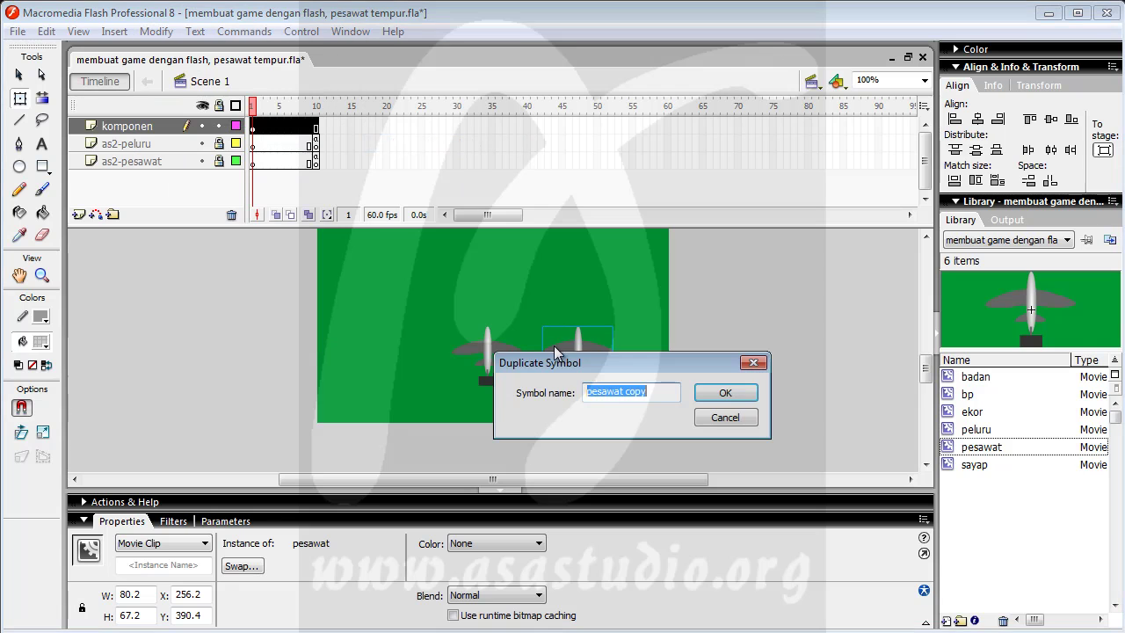
left_click(669, 396)
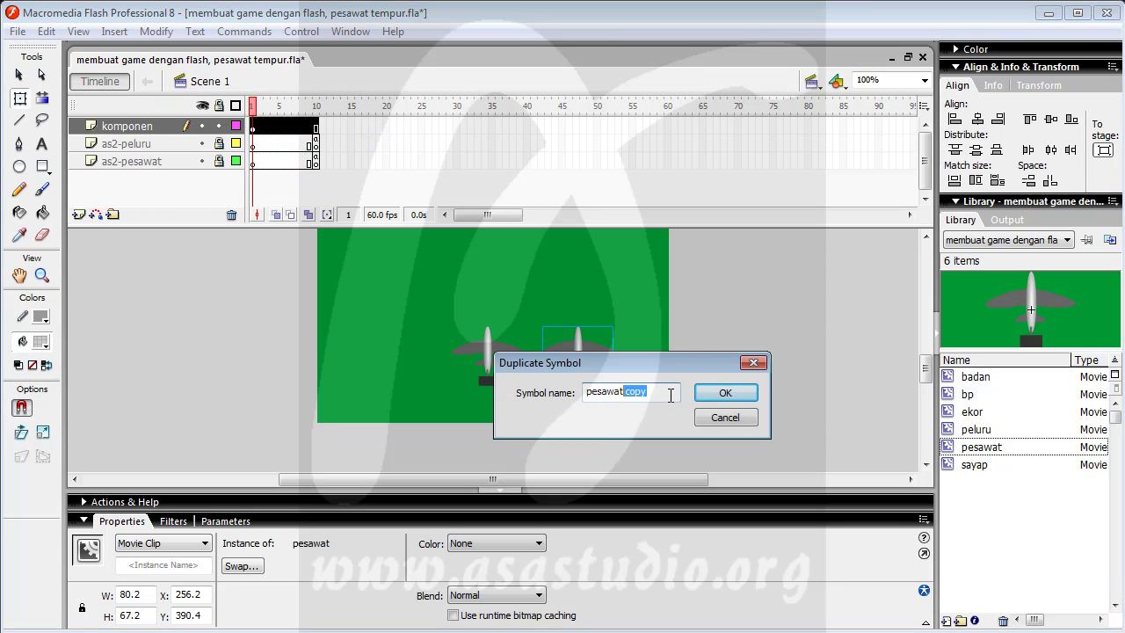
type("Musuh")
left_click(727, 393)
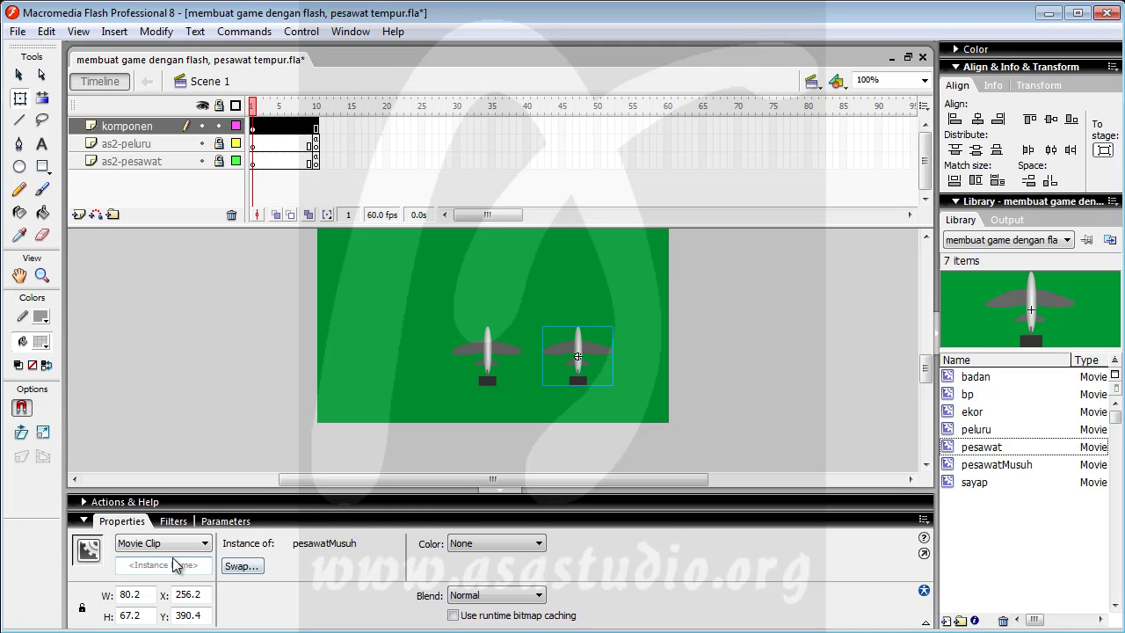
Tint the pesawatMusuh instance red (RGB 255, 0, 0) at 50%
left_click(470, 543)
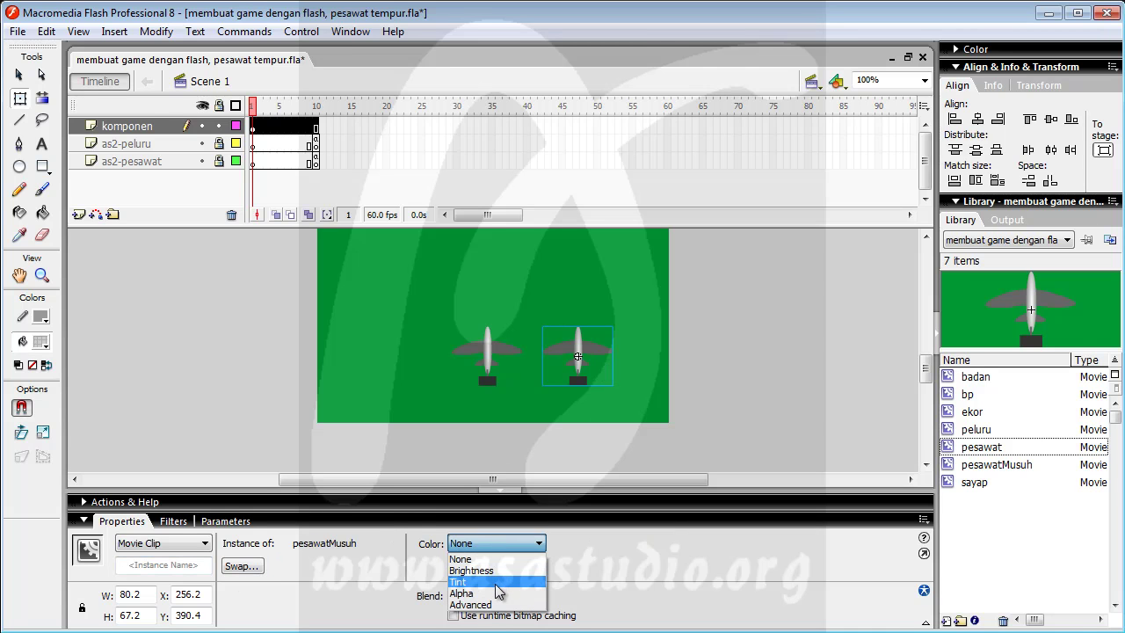
left_click(497, 582)
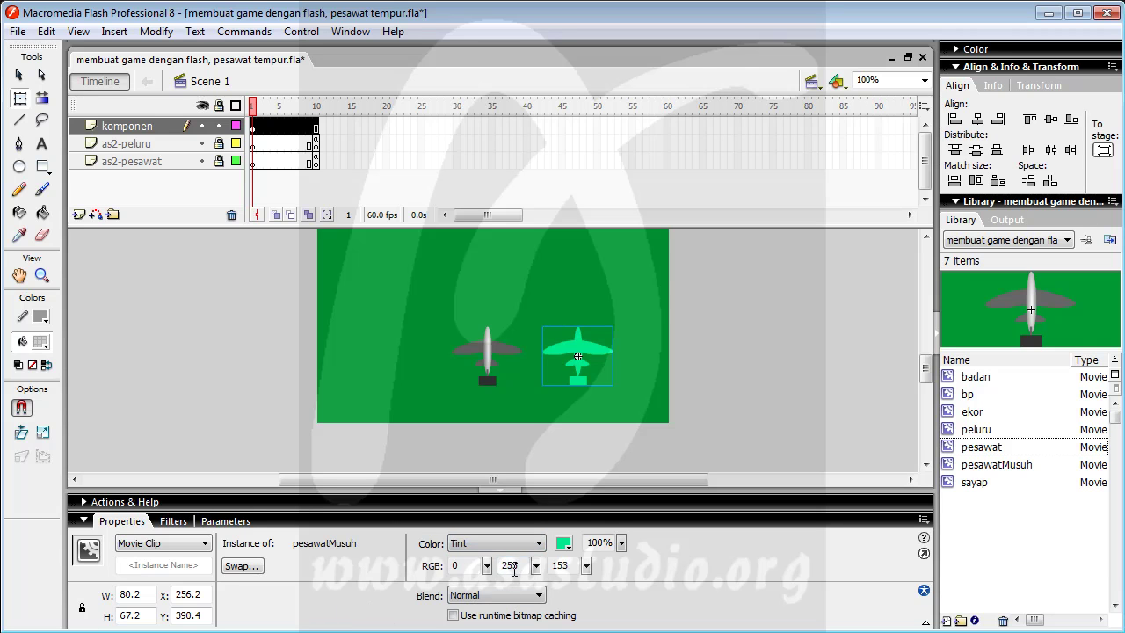
left_click(563, 543)
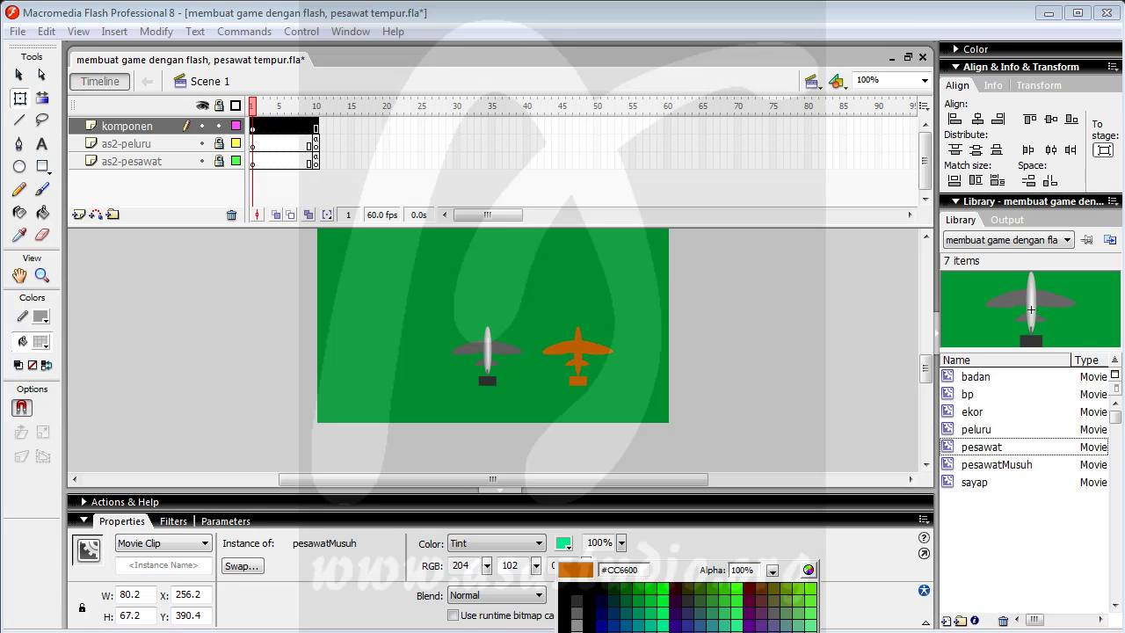
left_click(706, 625)
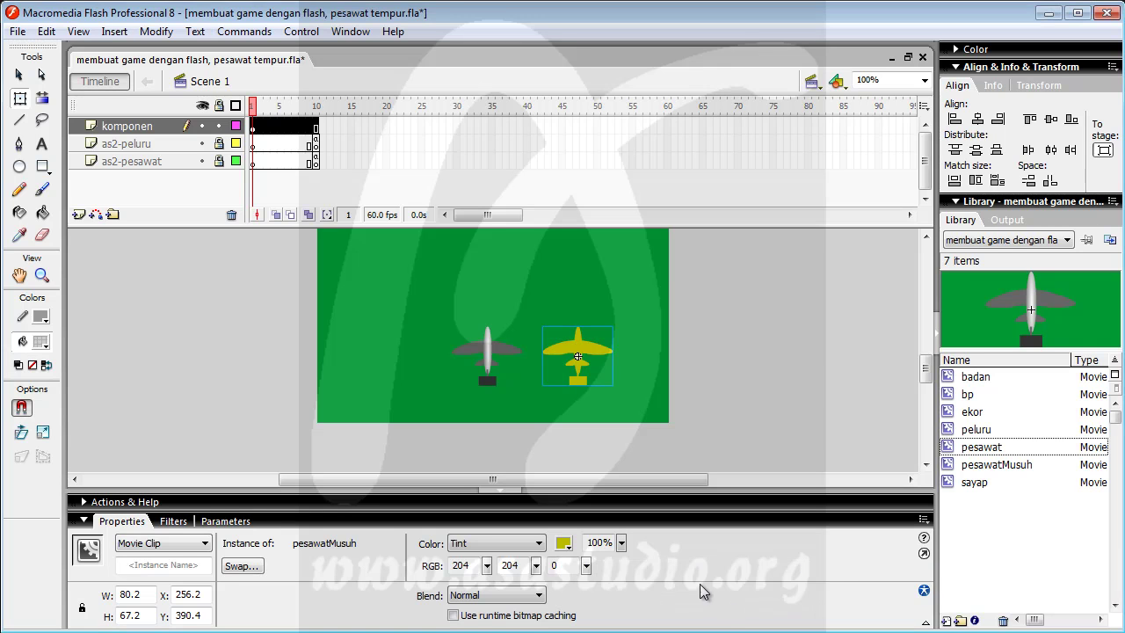
left_click(622, 543)
left_click_drag(622, 545, 627, 593)
left_click(663, 545)
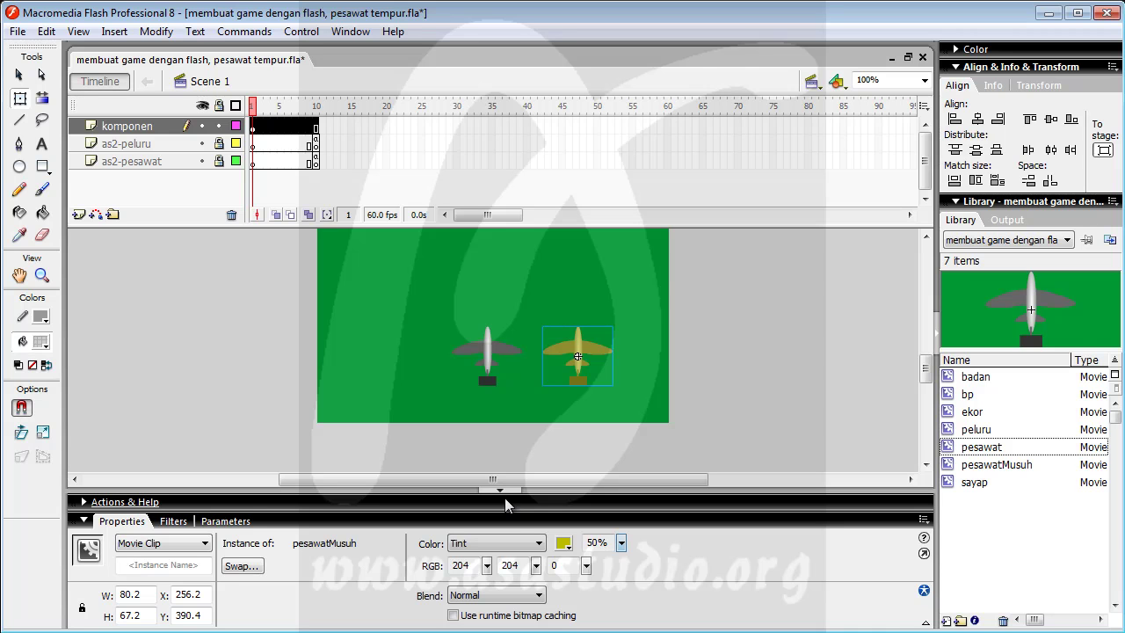
left_click(563, 543)
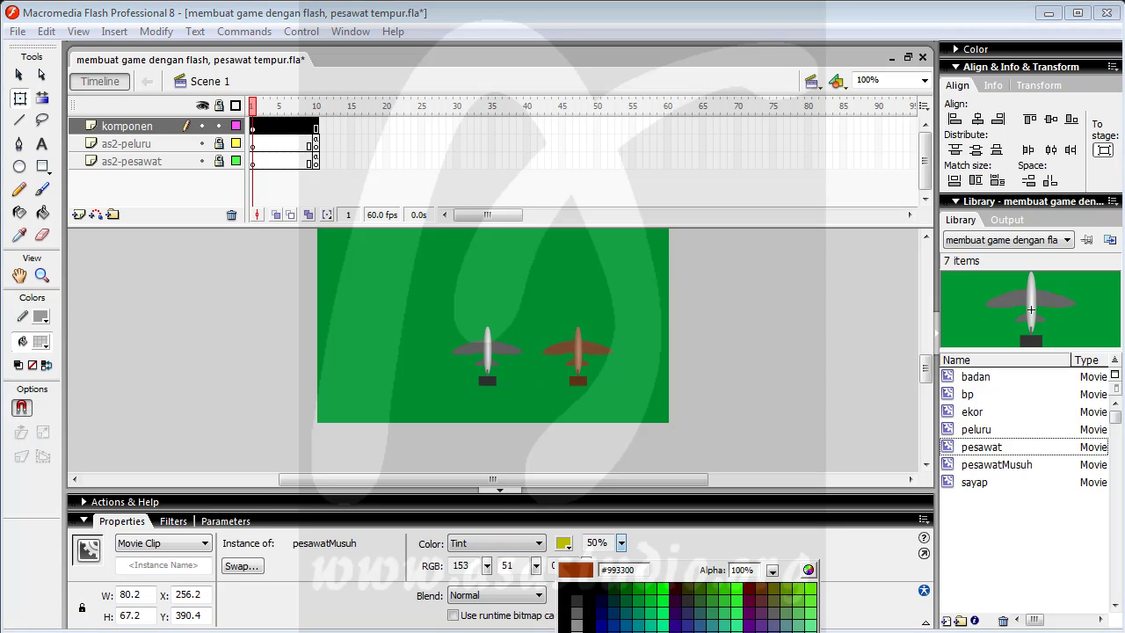
left_click(576, 569)
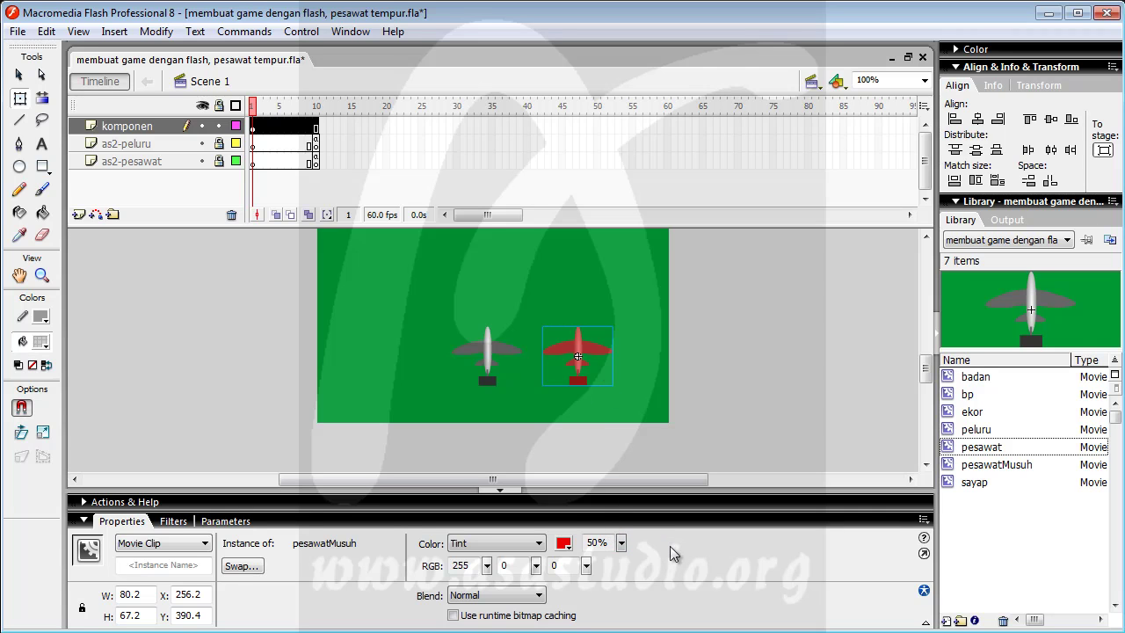
Export the pesawatMusuh library symbol for ActionScript in the first frame with the linkage identifier pesawatMusuh
left_click(982, 470)
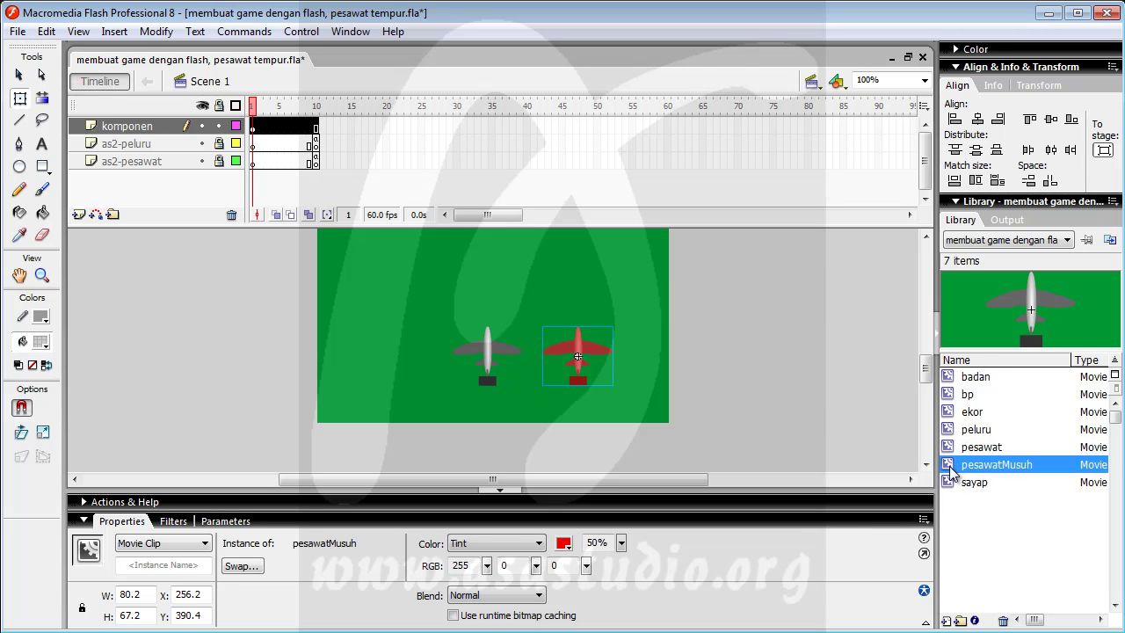
right_click(953, 467)
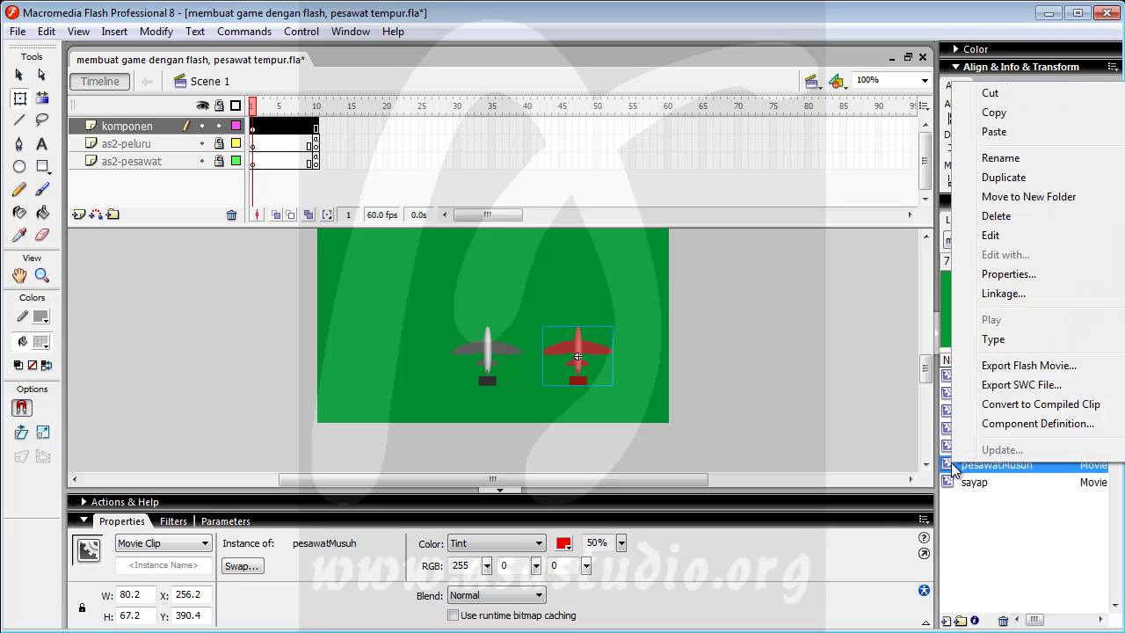
left_click(1006, 293)
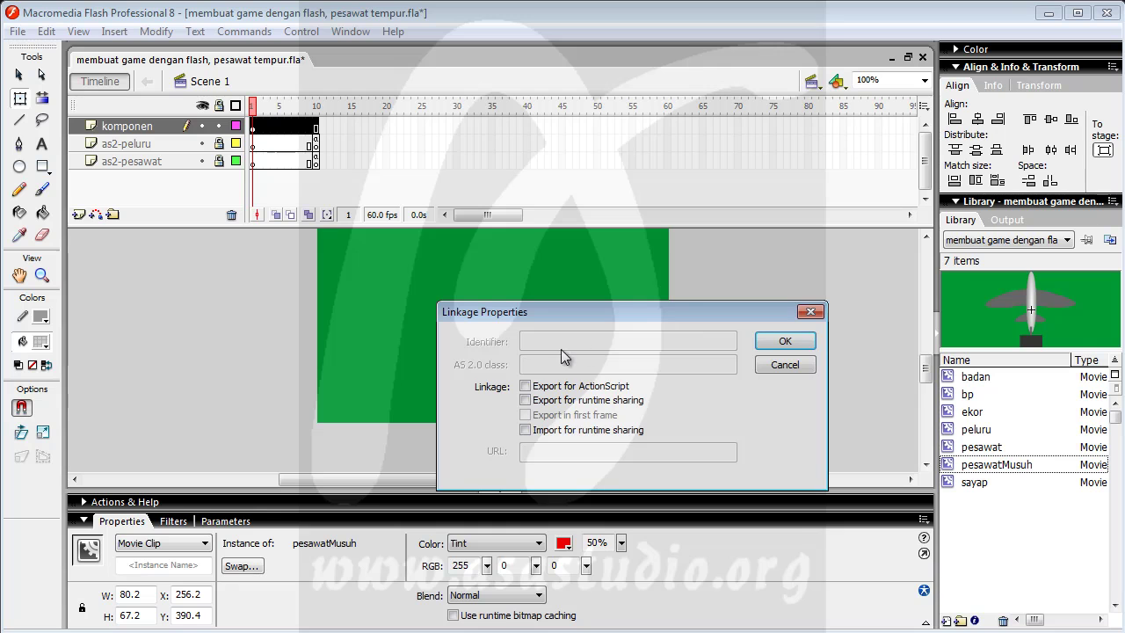
left_click(526, 387)
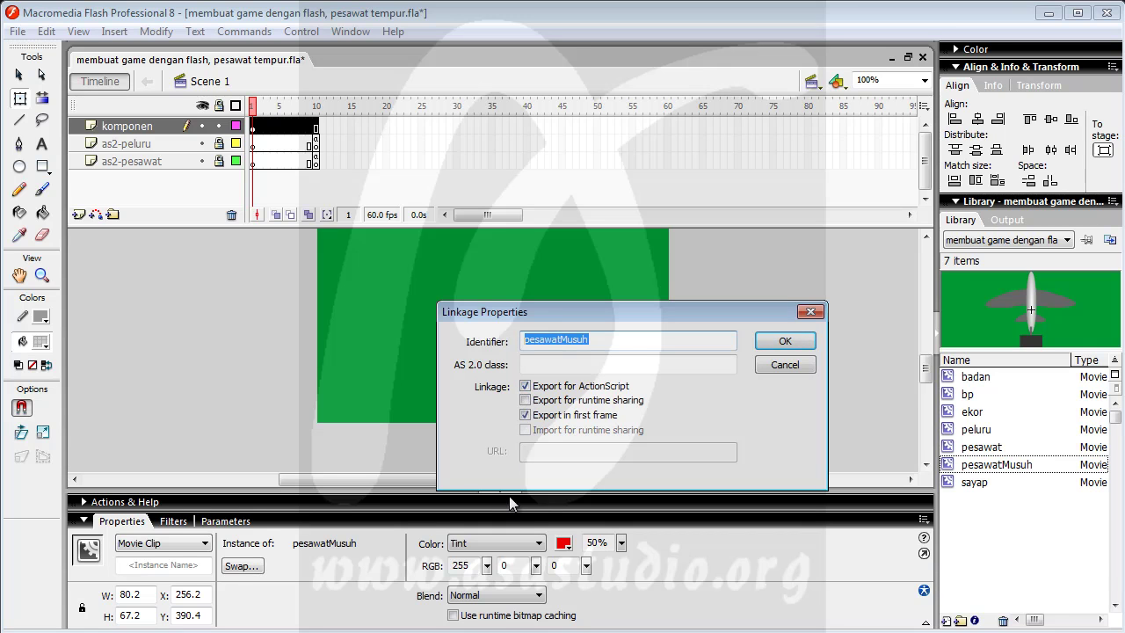
left_click(607, 340)
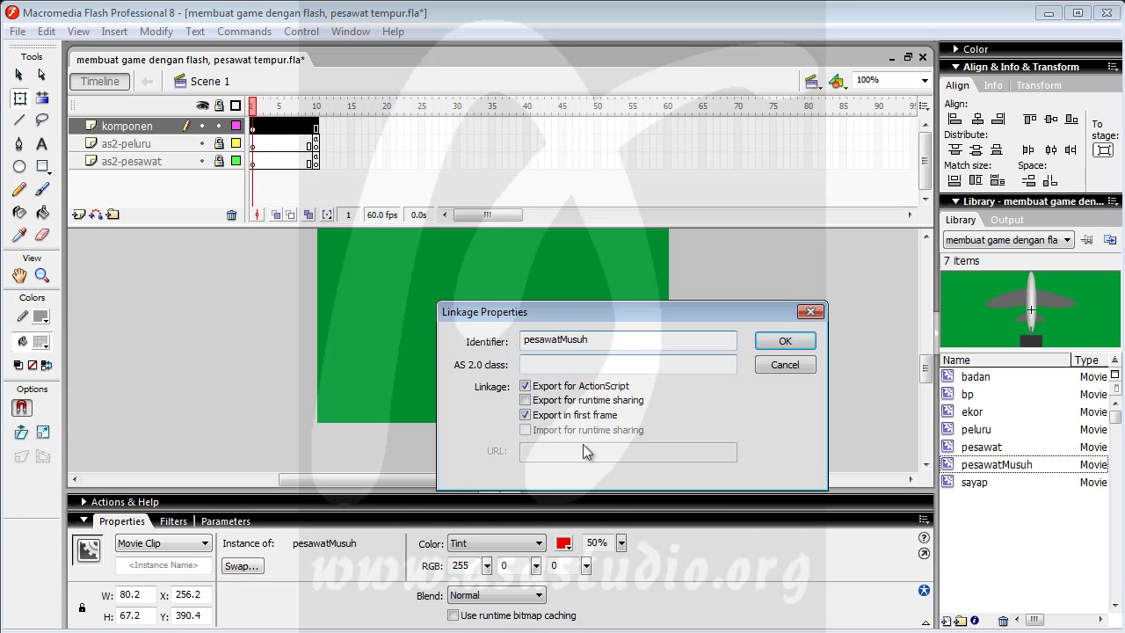
left_click(785, 348)
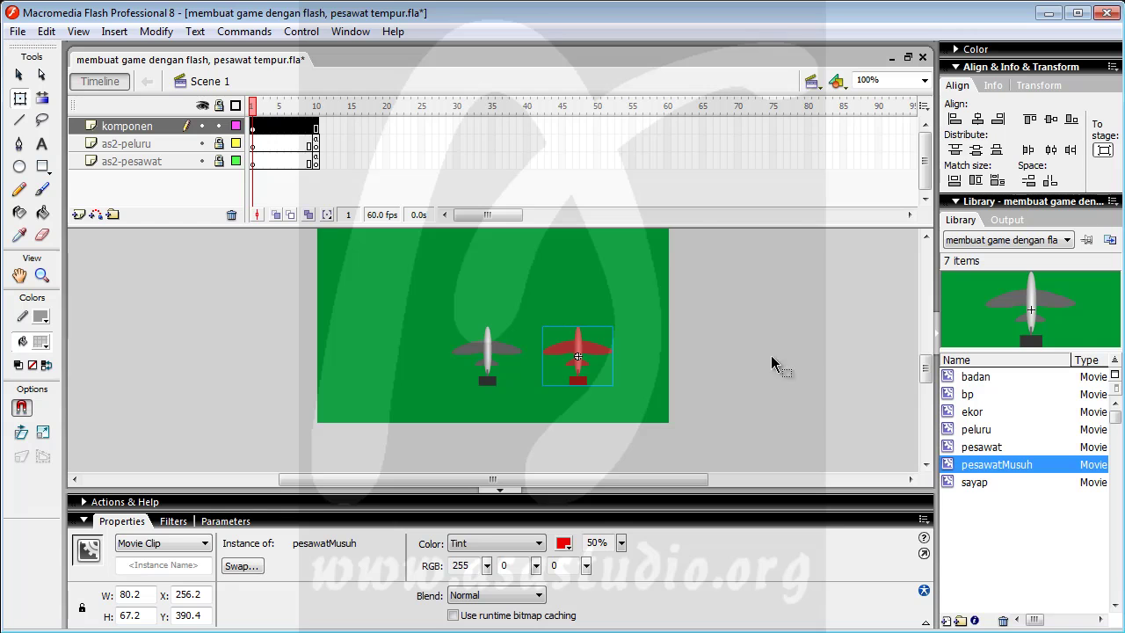
Delete both plane instances from the stage
left_click_drag(775, 339, 338, 406)
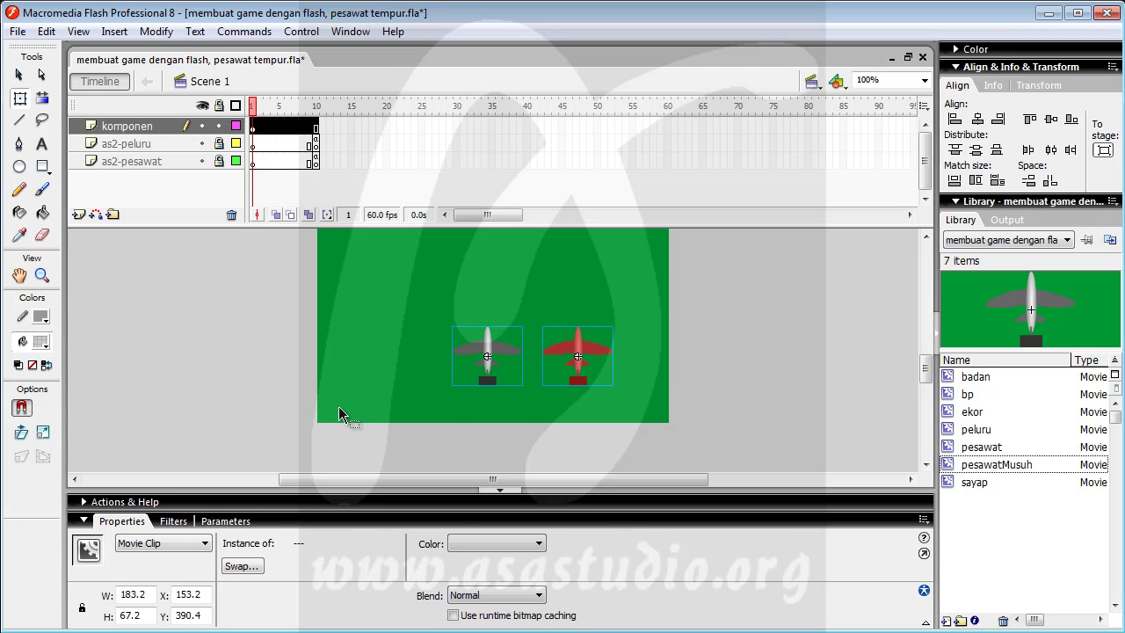
key("Delete")
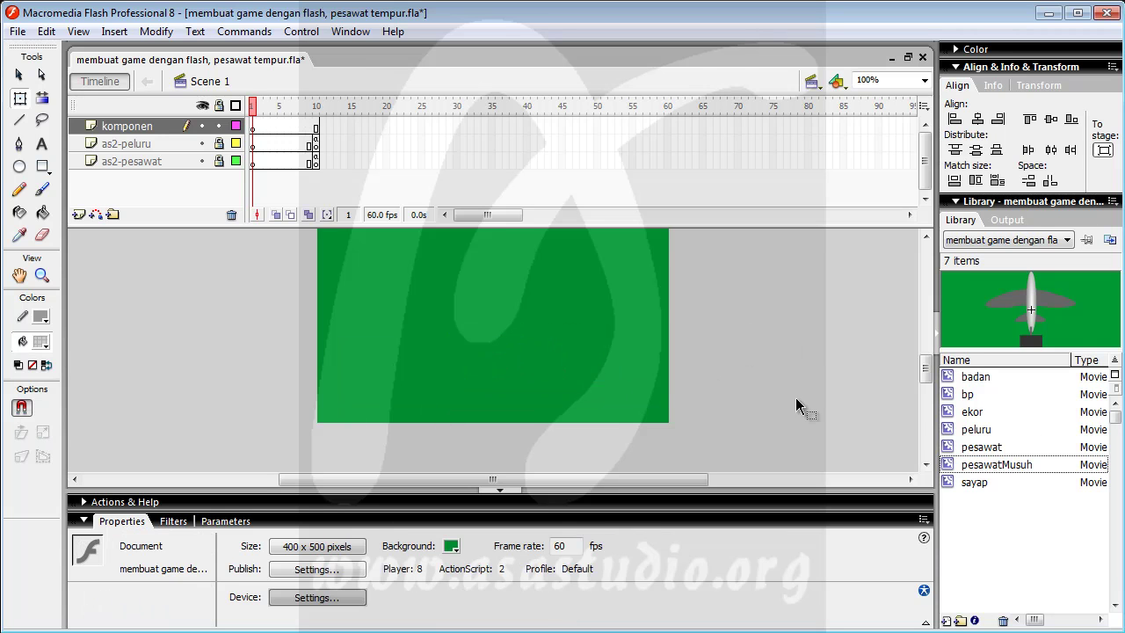
Test the movie, try flying the plane upward, and close the preview
left_click_drag(925, 374, 925, 324)
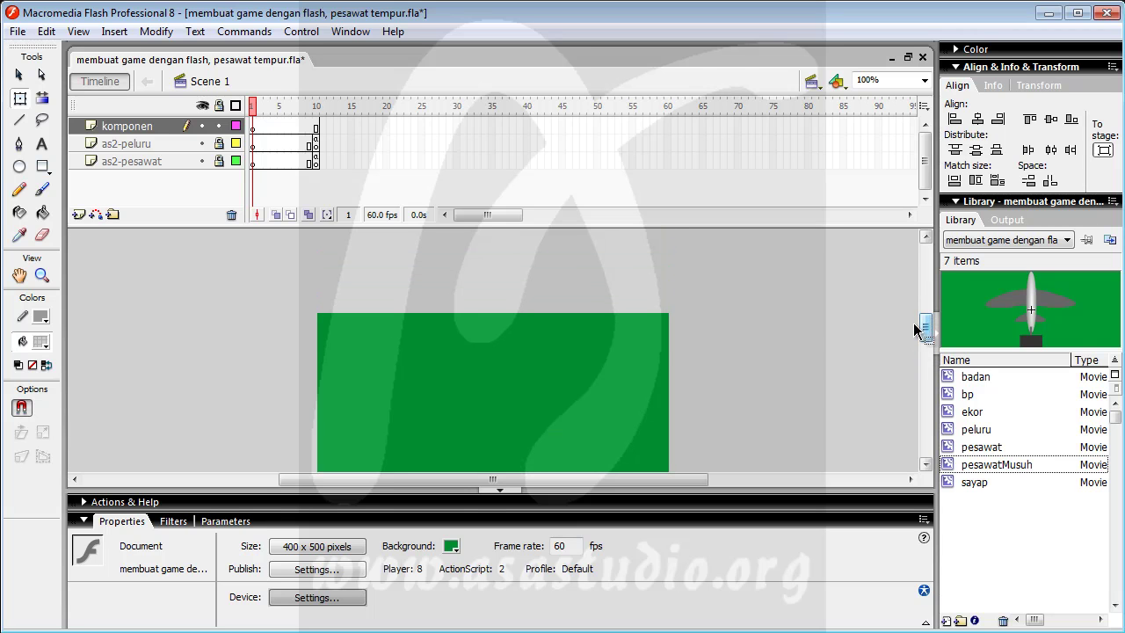
left_click(294, 33)
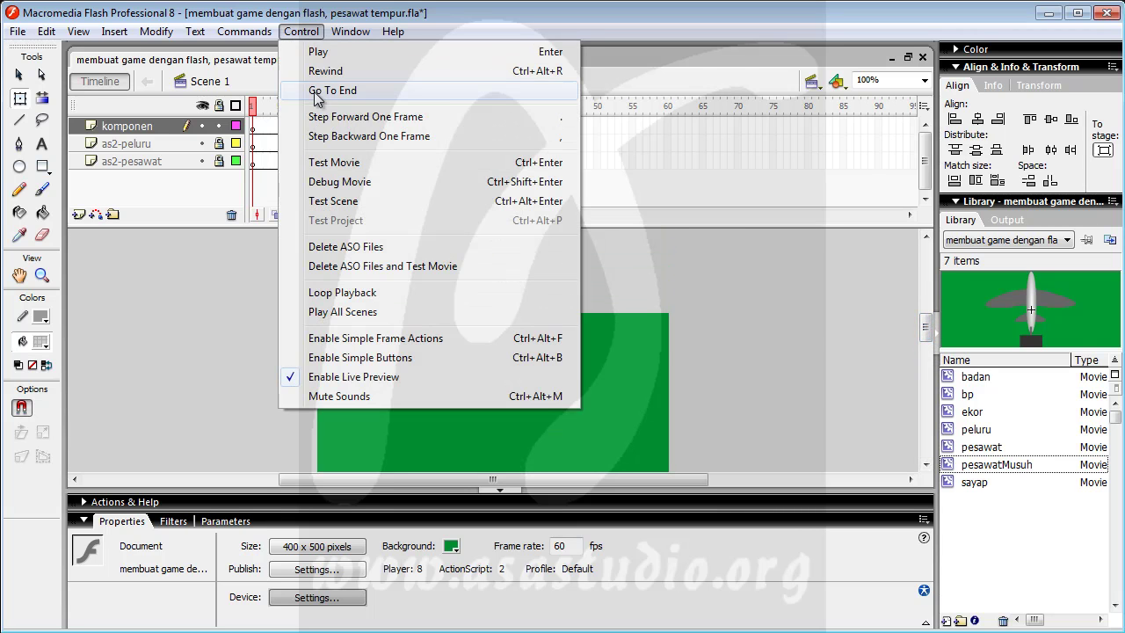
left_click(321, 163)
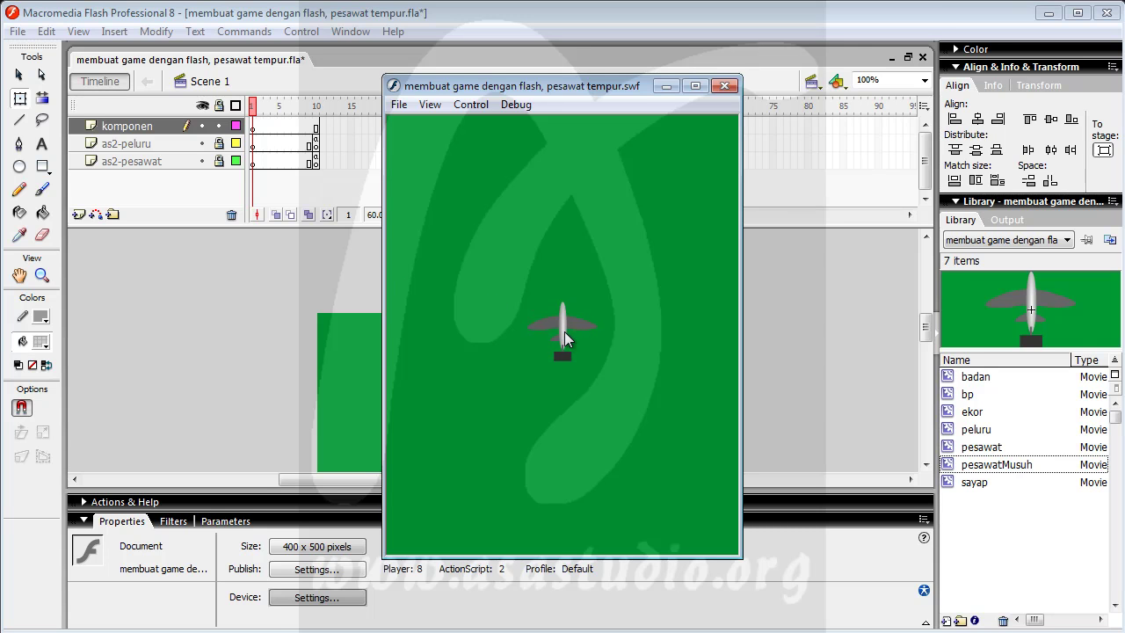
key("Up")
left_click(723, 85)
Insert a keyframe at frame 10 of the komponen layer and give it the script stop();
left_click(315, 128)
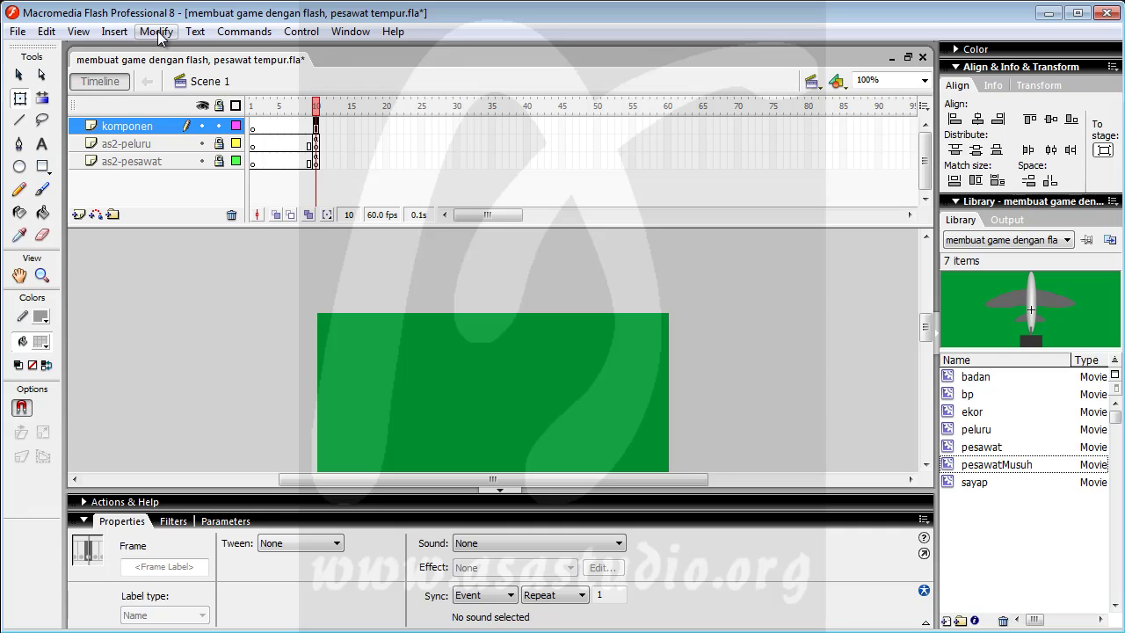
left_click(114, 32)
mouse_move(136, 85)
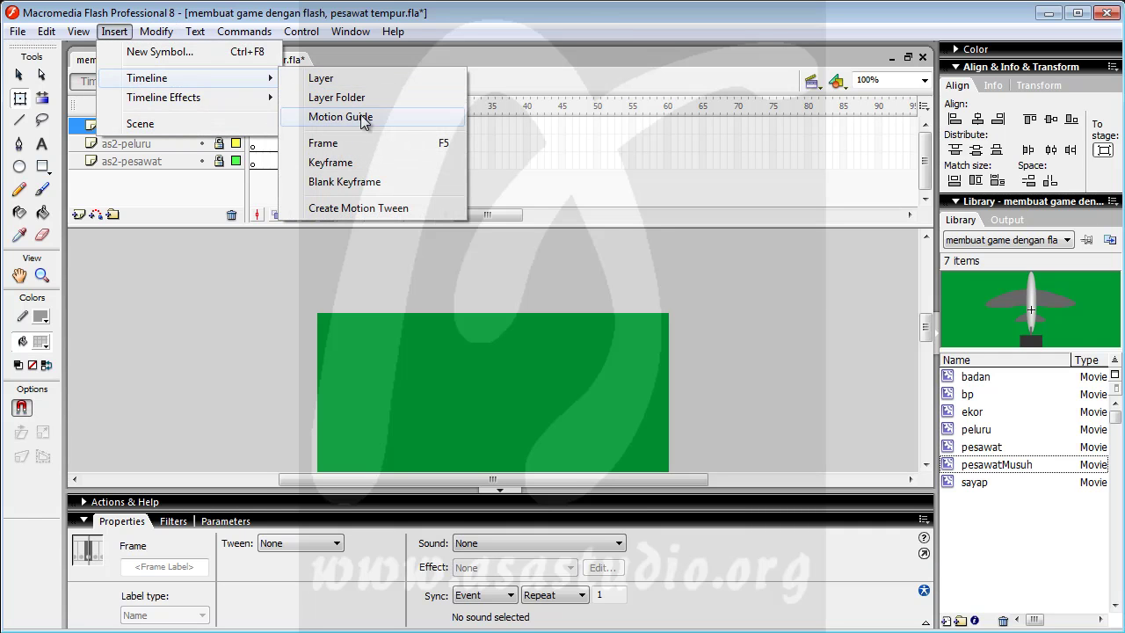
left_click(332, 162)
left_click(316, 127)
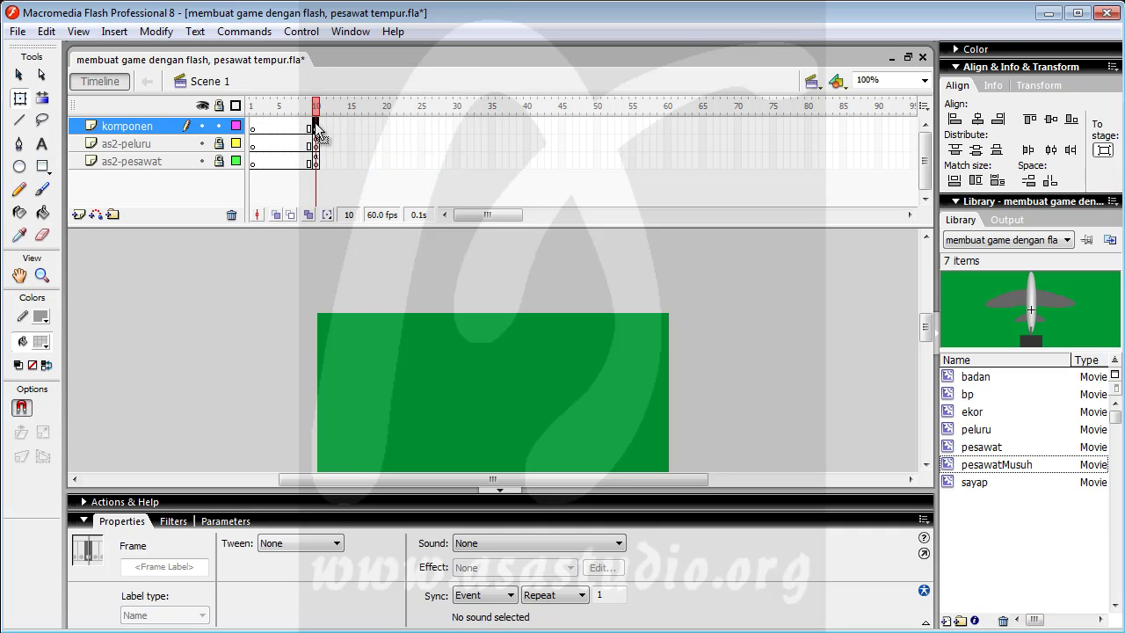
left_click(281, 503)
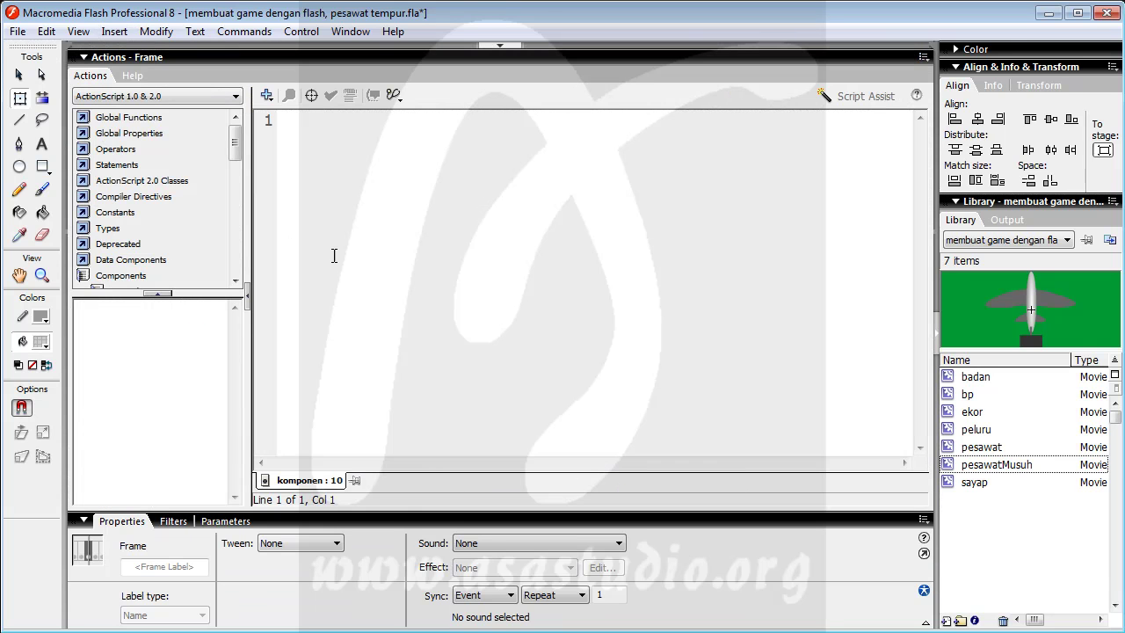
type("stop();")
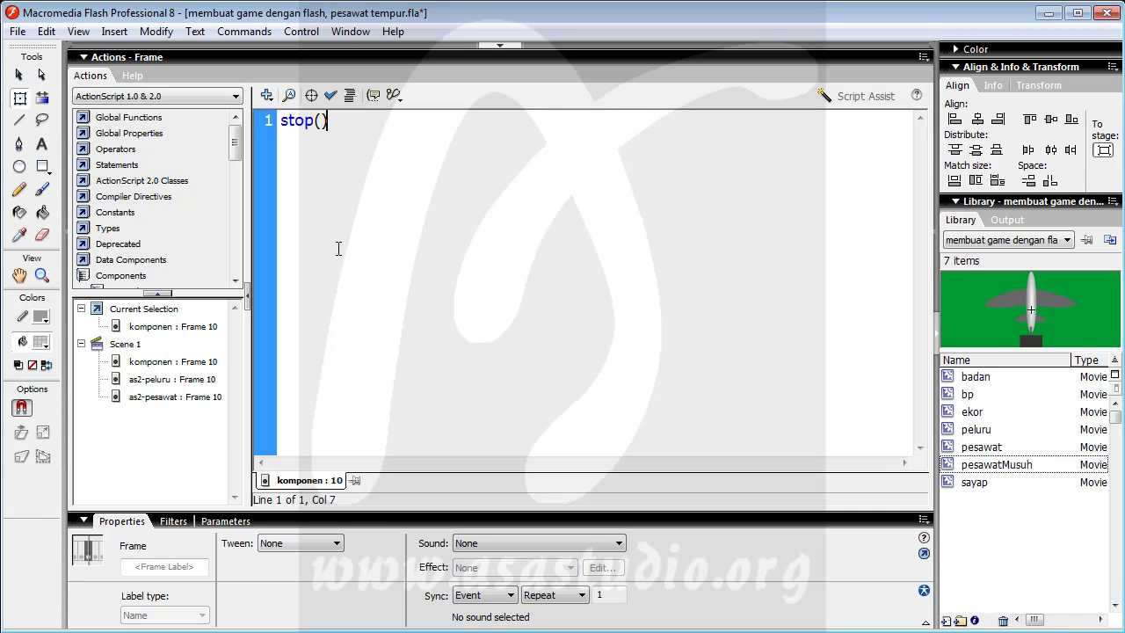
left_click(432, 57)
Test the movie again, flying the plane in all four directions and firing, and close the preview
left_click(301, 31)
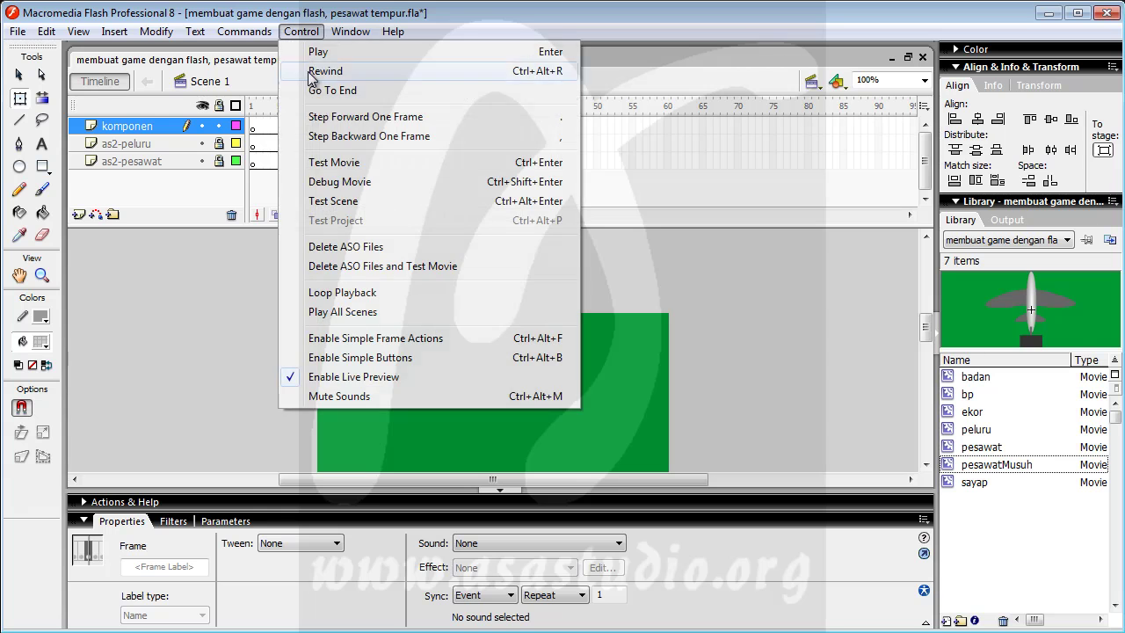
left_click(319, 166)
key("Up")
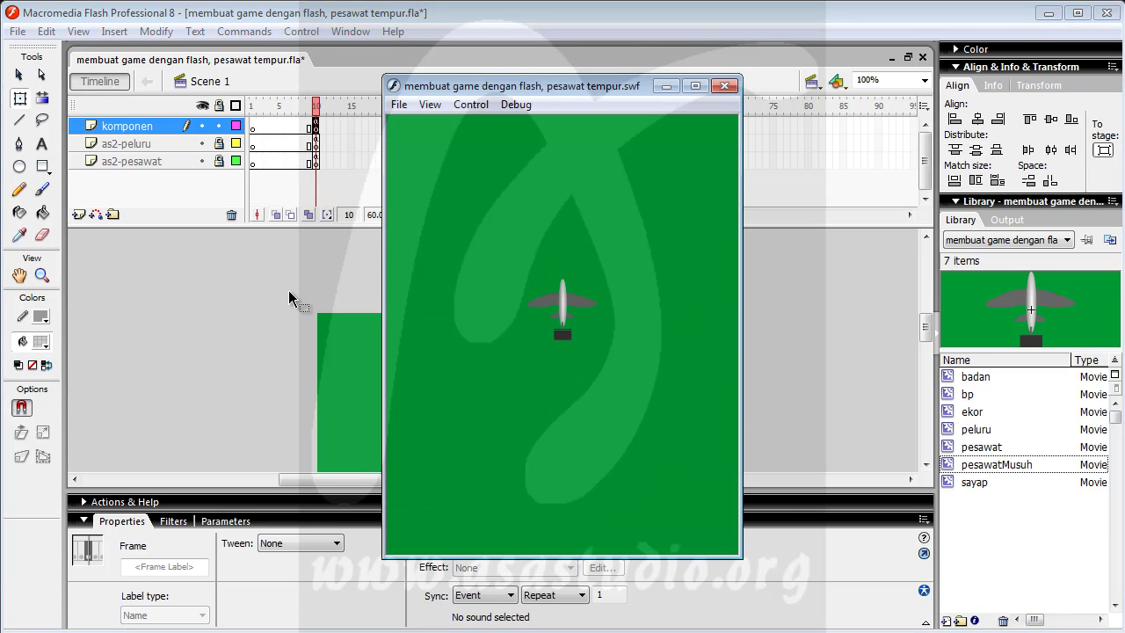
key("Left")
key("Down")
key("Right")
key("space")
key("Left")
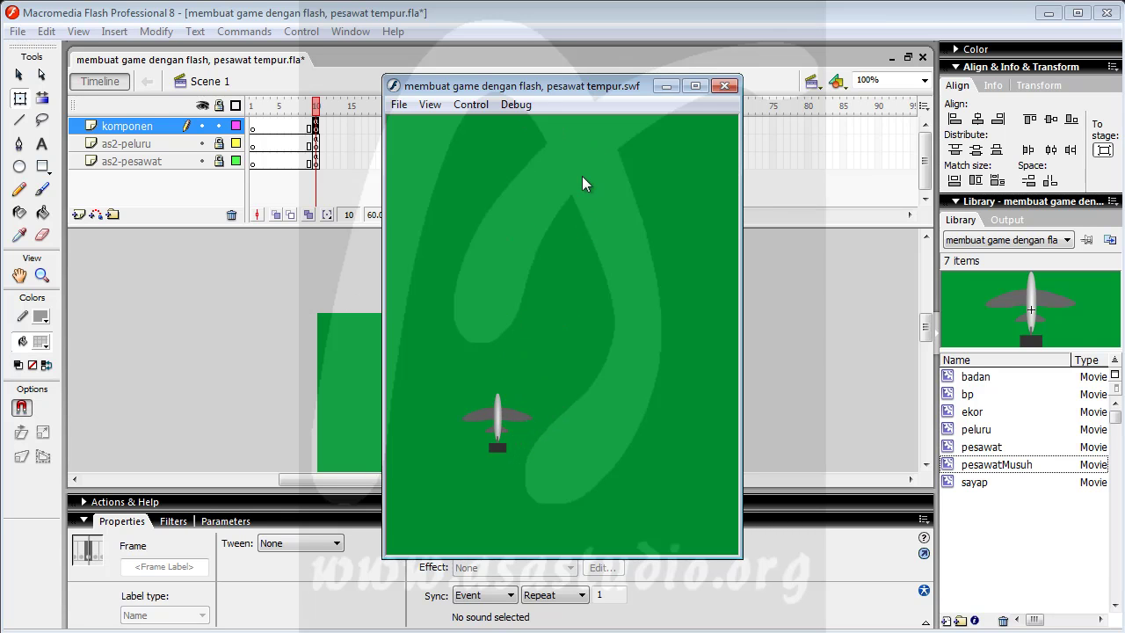
left_click(723, 85)
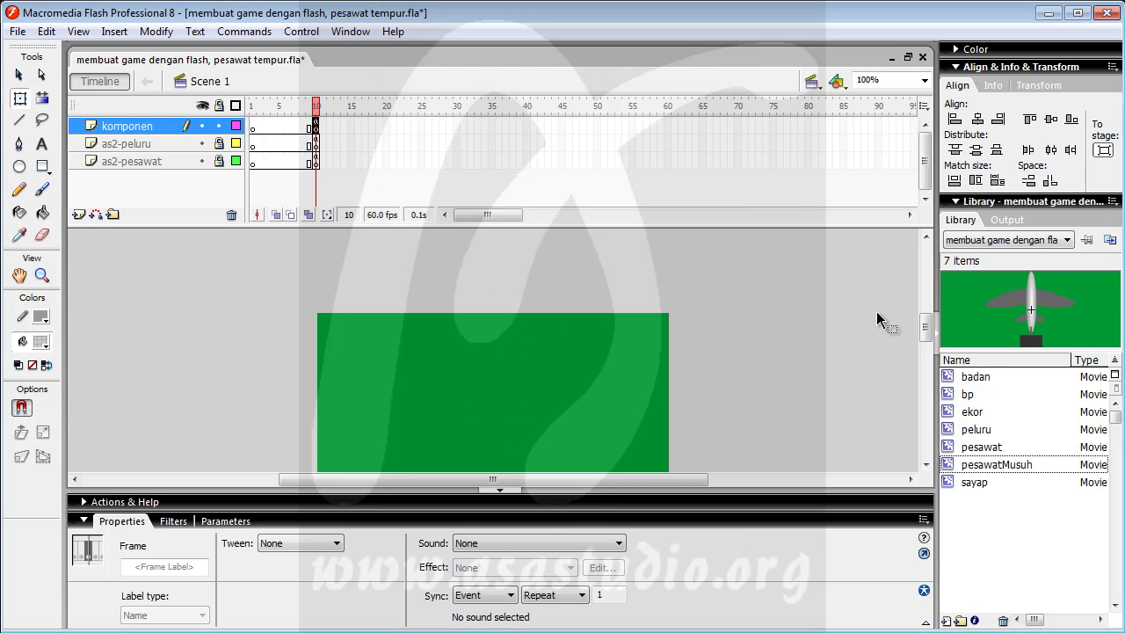
Add the two-line static title "Pesawat Tempur" in frame 1 of the komponen layer and centre it horizontally on the stage
left_click_drag(924, 320, 927, 346)
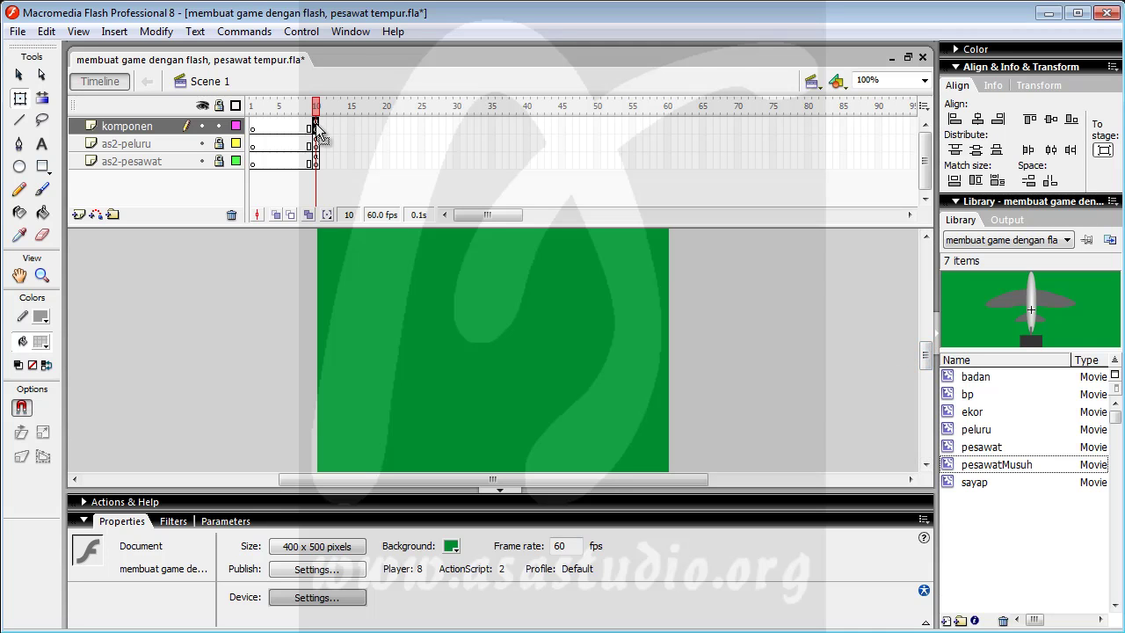
left_click(254, 129)
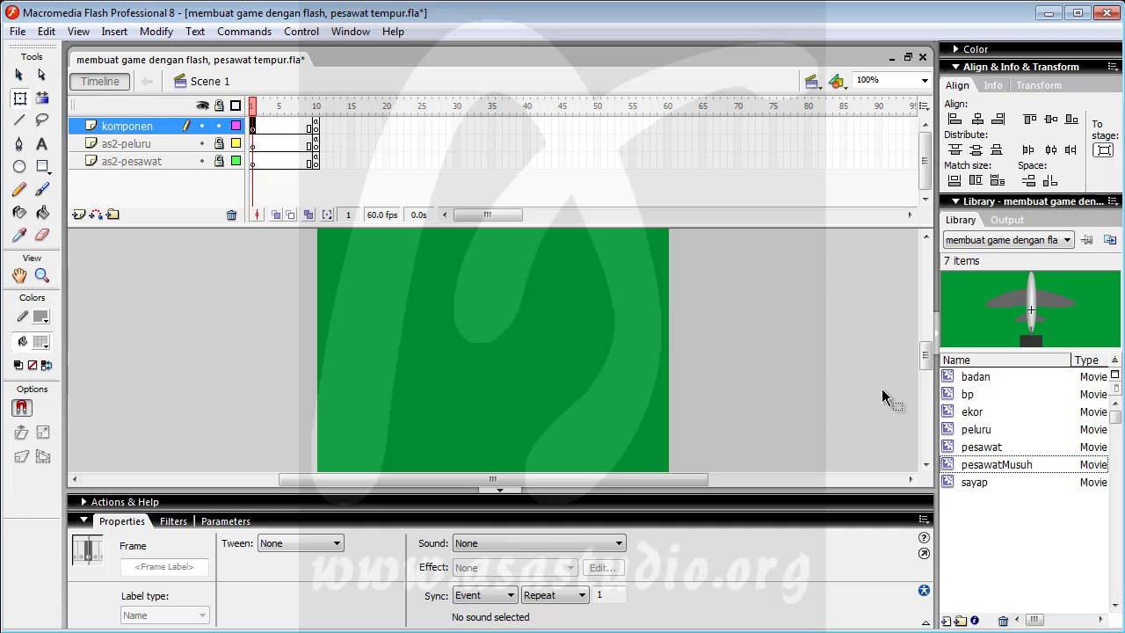
left_click_drag(925, 359, 927, 338)
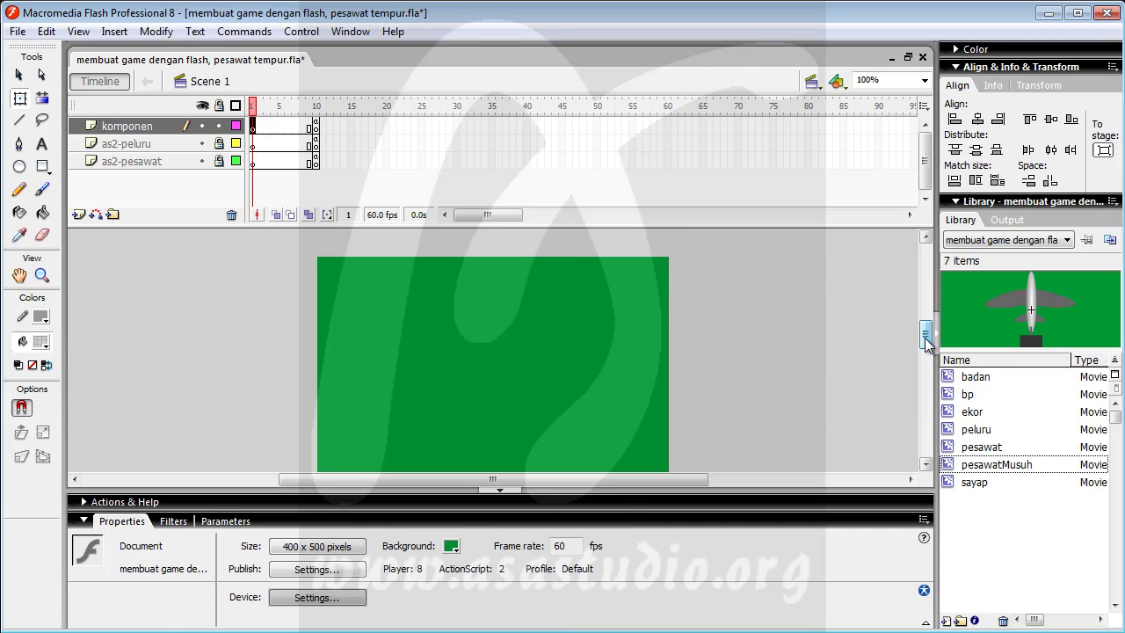
left_click(42, 144)
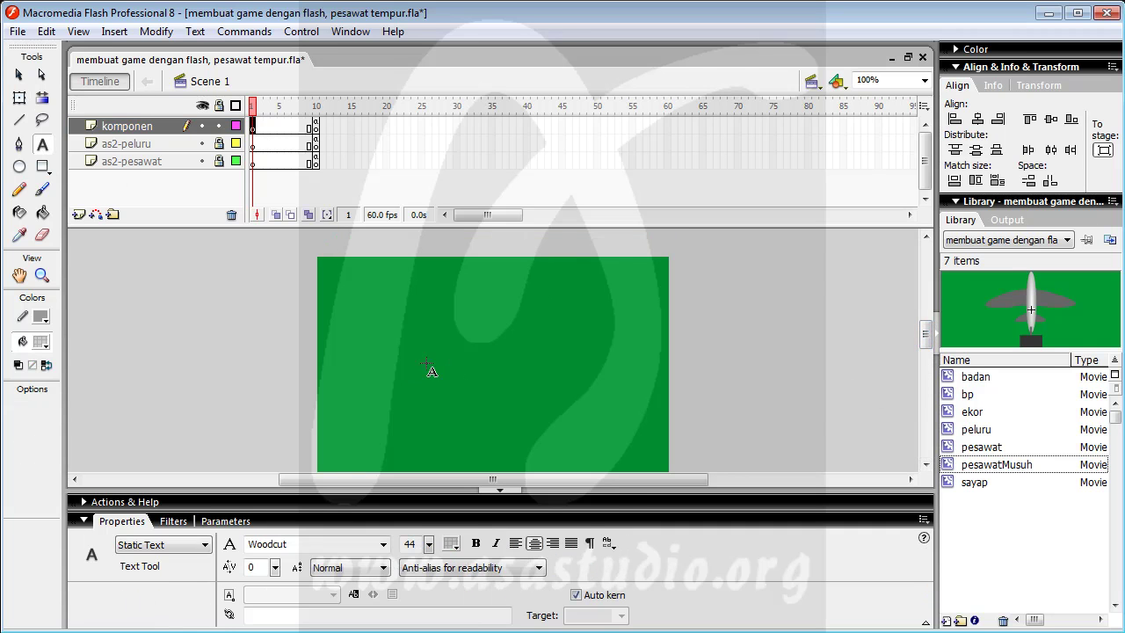
left_click(405, 332)
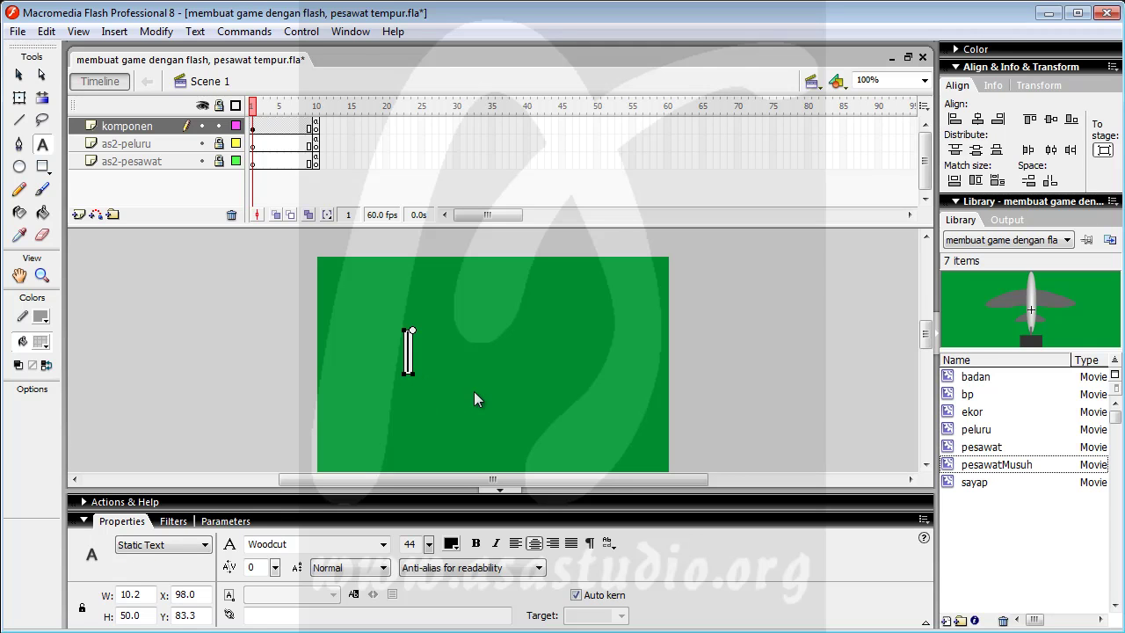
type("Pesata")
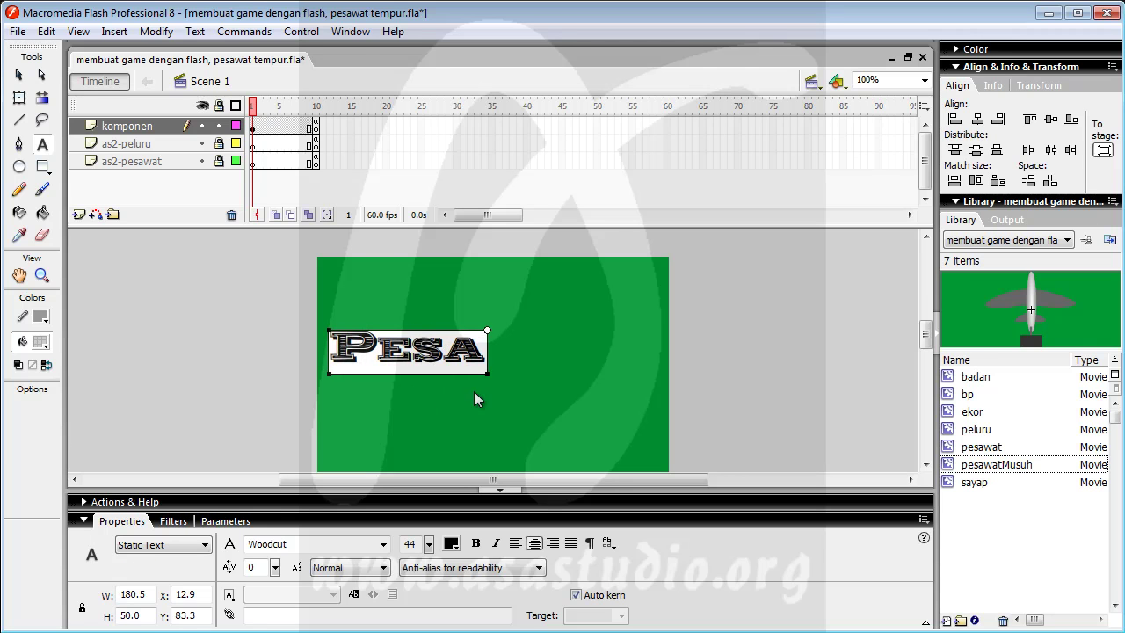
type("t")
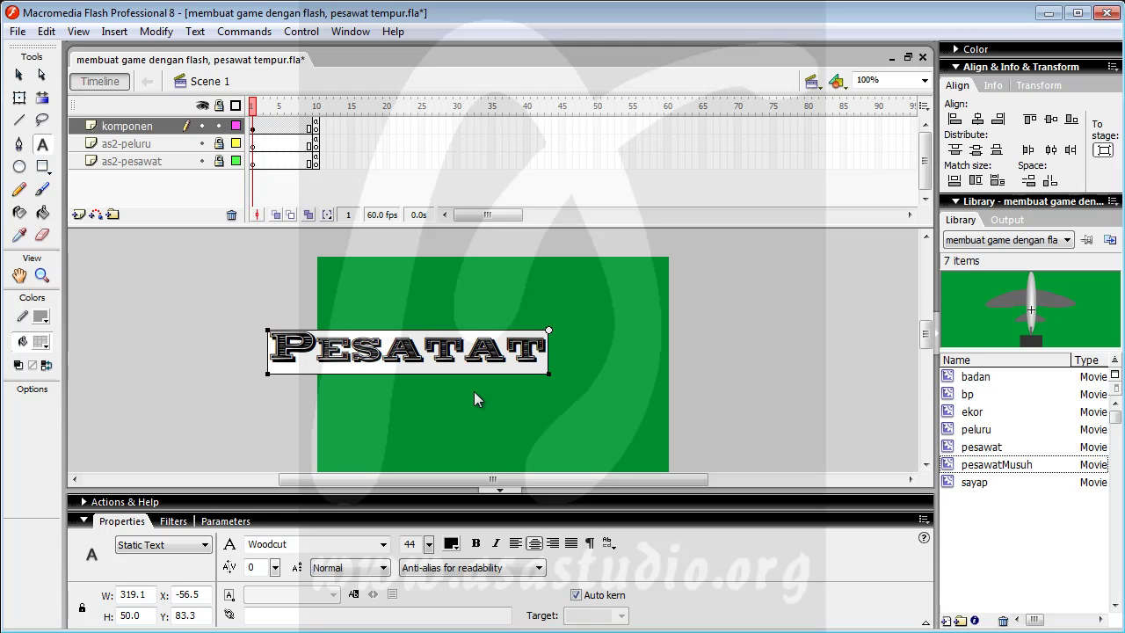
key("Left")
key("Left")
key("shift+Left")
type("w")
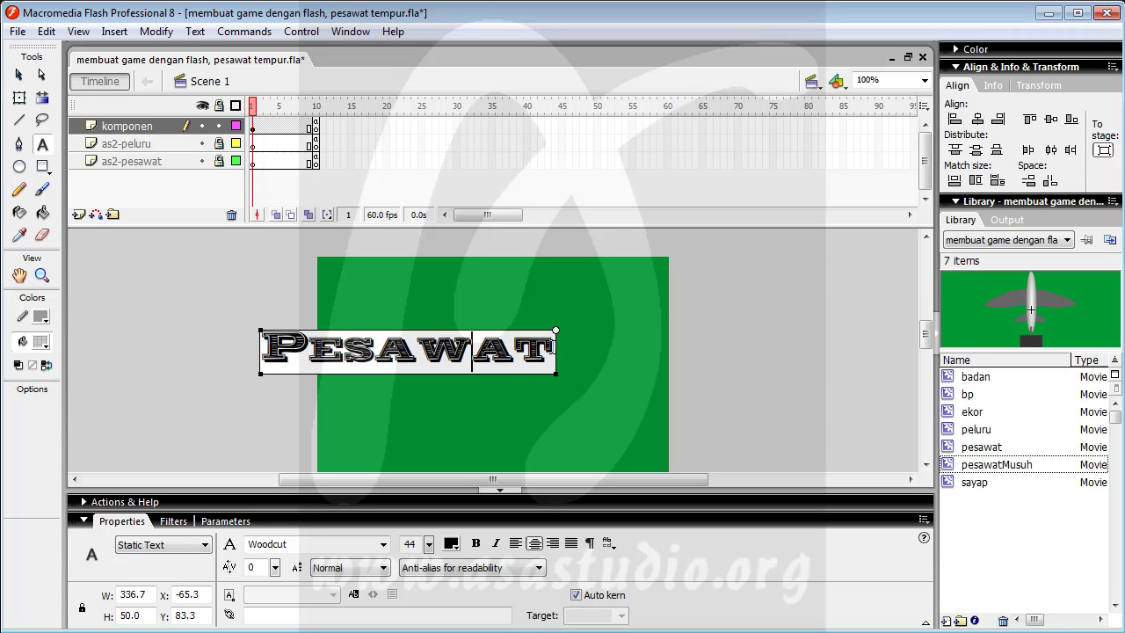
key("Return")
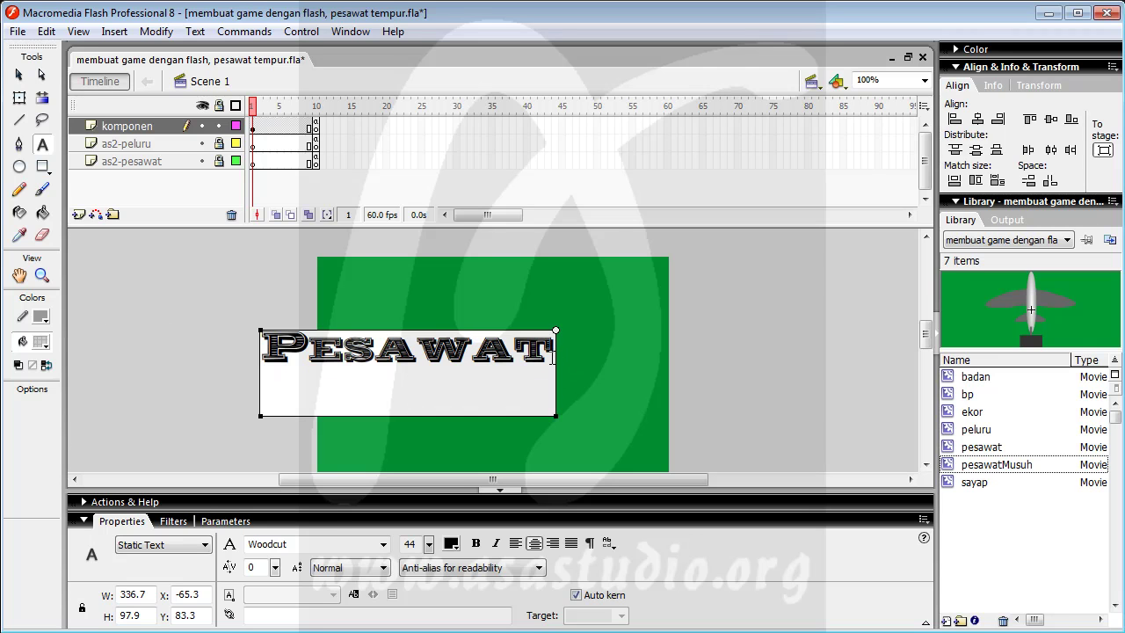
type("Temp")
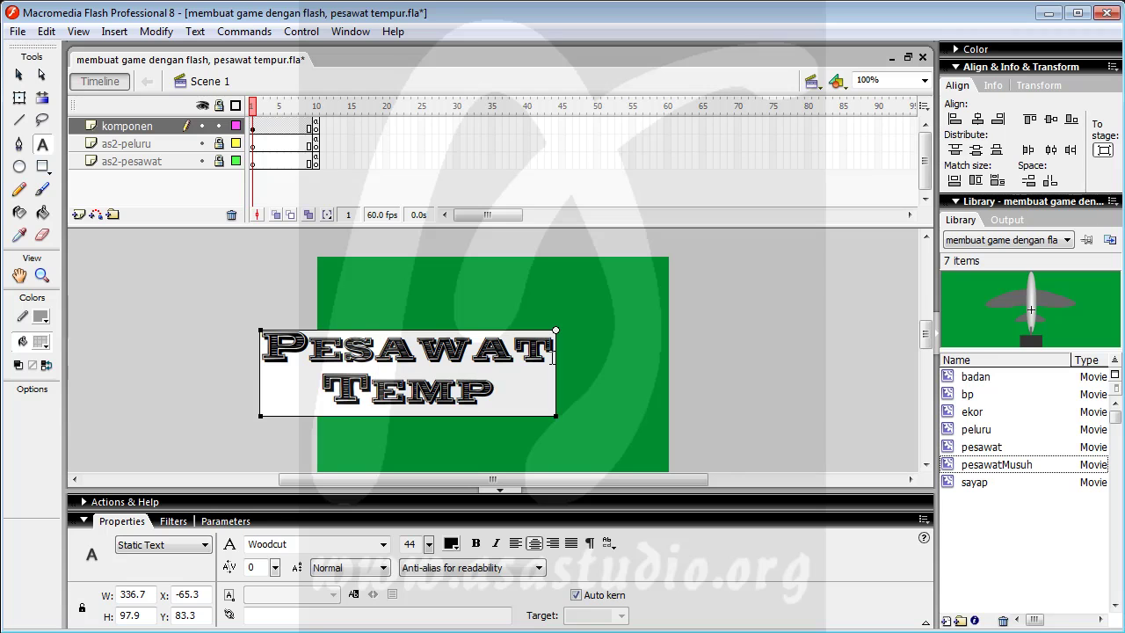
type("r")
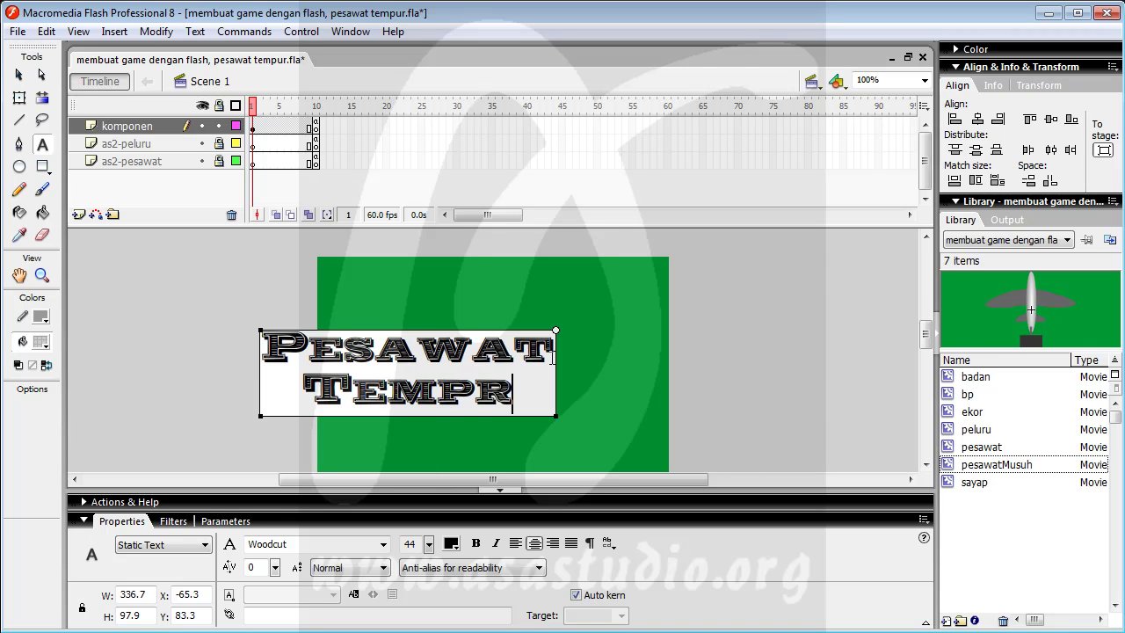
type("u")
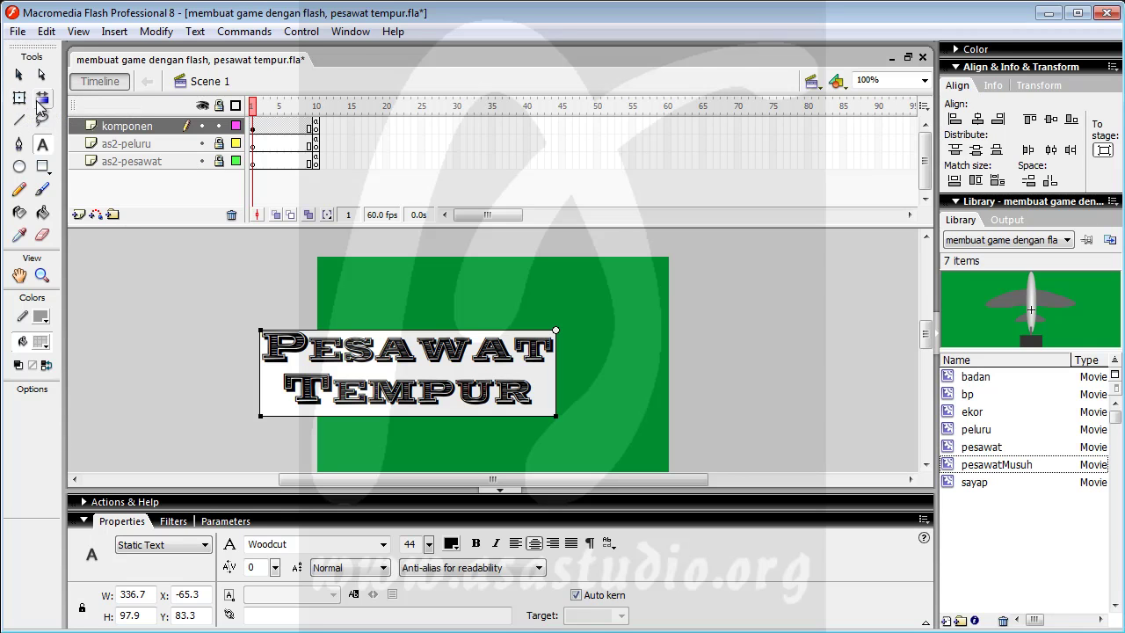
left_click(18, 75)
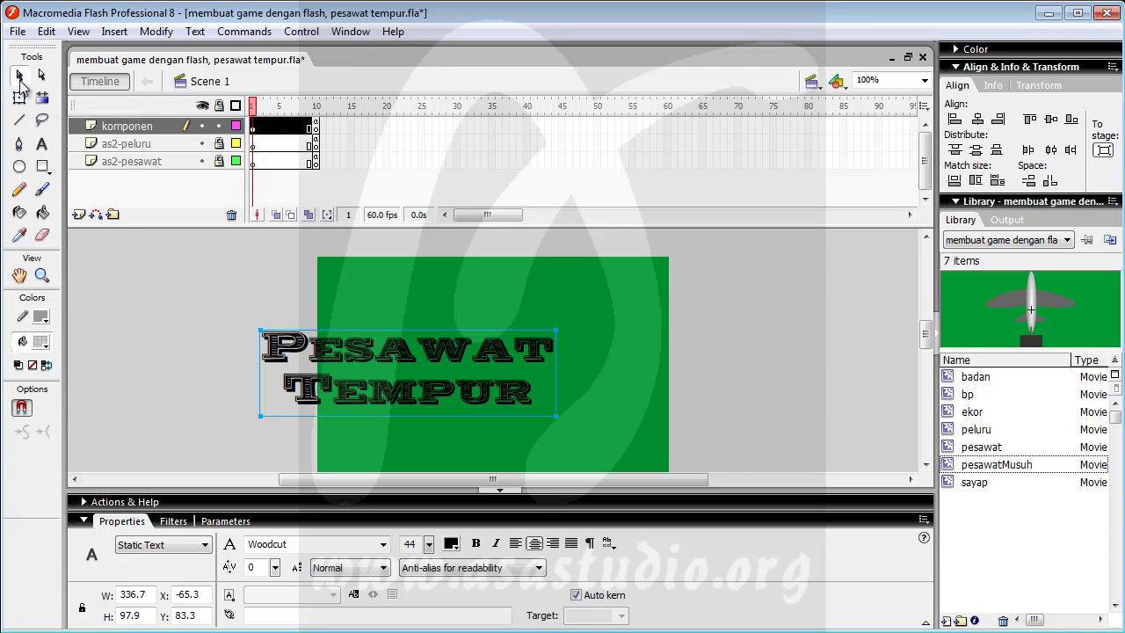
left_click(976, 118)
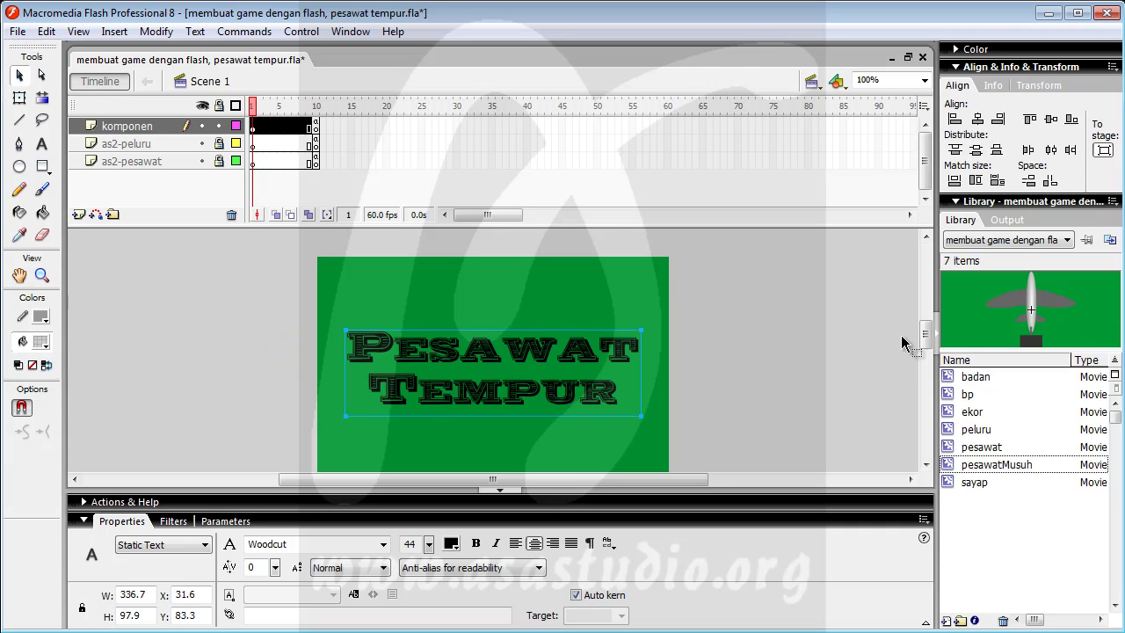
Duplicate the title text and move the copy straight down below the original to Y 208.3
mouse_move(926, 339)
left_mouse_down()
mouse_move(932, 371)
mouse_move(931, 334)
mouse_move(933, 350)
left_mouse_up()
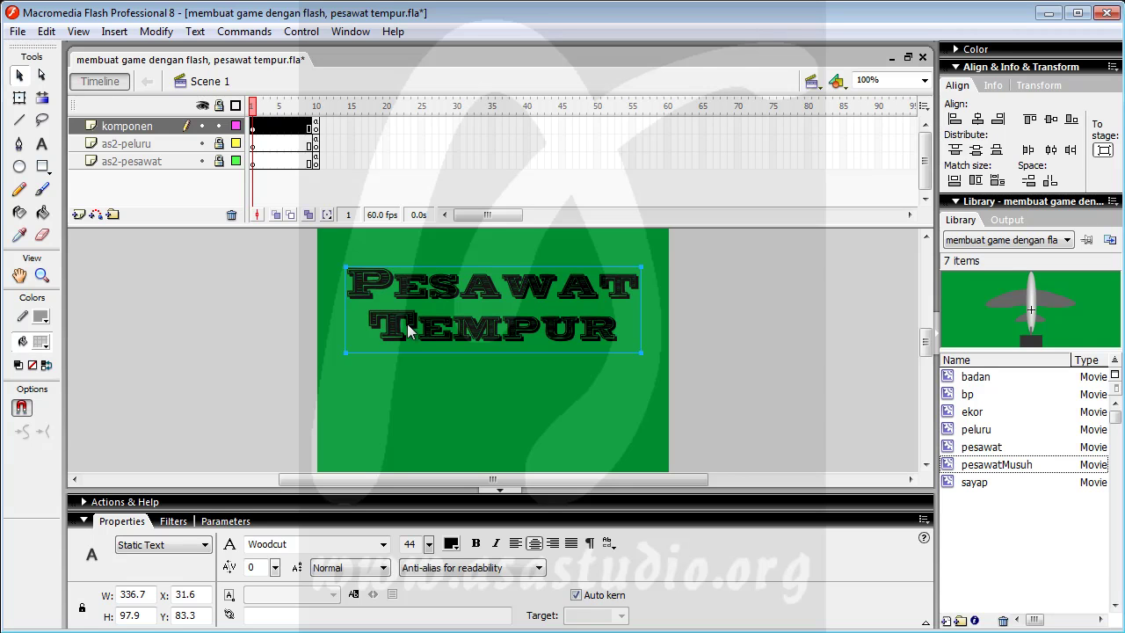
key("Down")
key("Down")
key("Down")
key("Down")
key("Down")
key("Down")
key("Down")
key("Down")
key("Down")
key("Down")
key("Down")
key("Down")
key("Down")
key("Down")
key("Down")
key("Down")
key("Down")
key("Down")
key("Down")
key("Down")
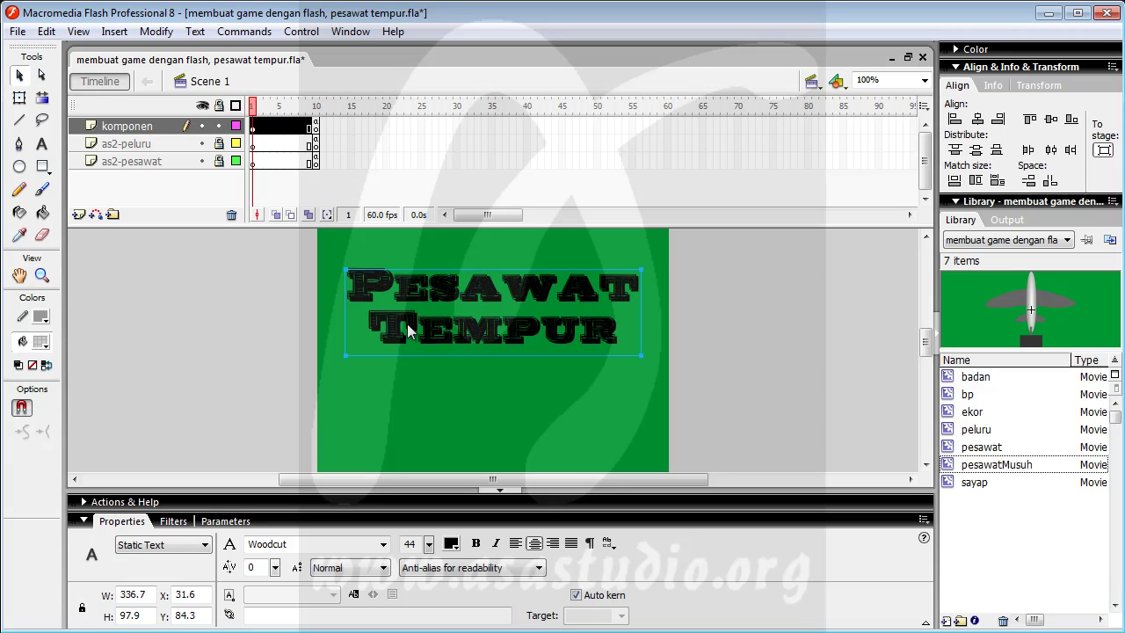
key("shift+Down")
key("shift+Down")
key("shift+Down")
key("shift+Down")
key("shift+Down")
key("shift+Down")
key("shift+Down")
key("shift+Down")
key("shift+Down")
key("shift+Down")
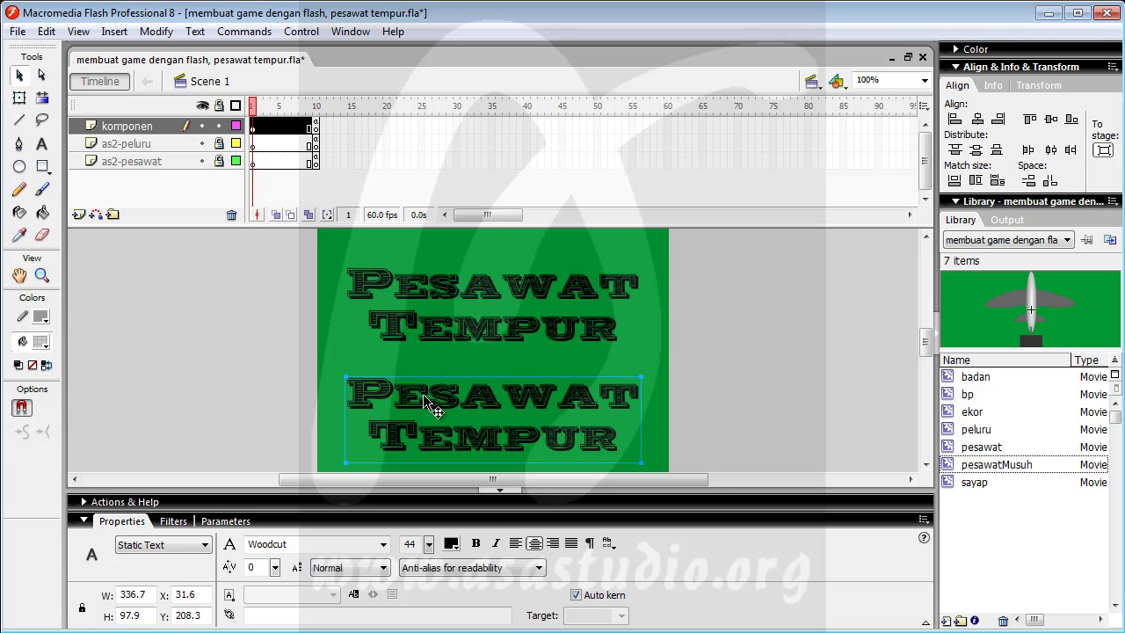
Set the copied text's font to Traditional Arabic and its size to 25
left_click(383, 544)
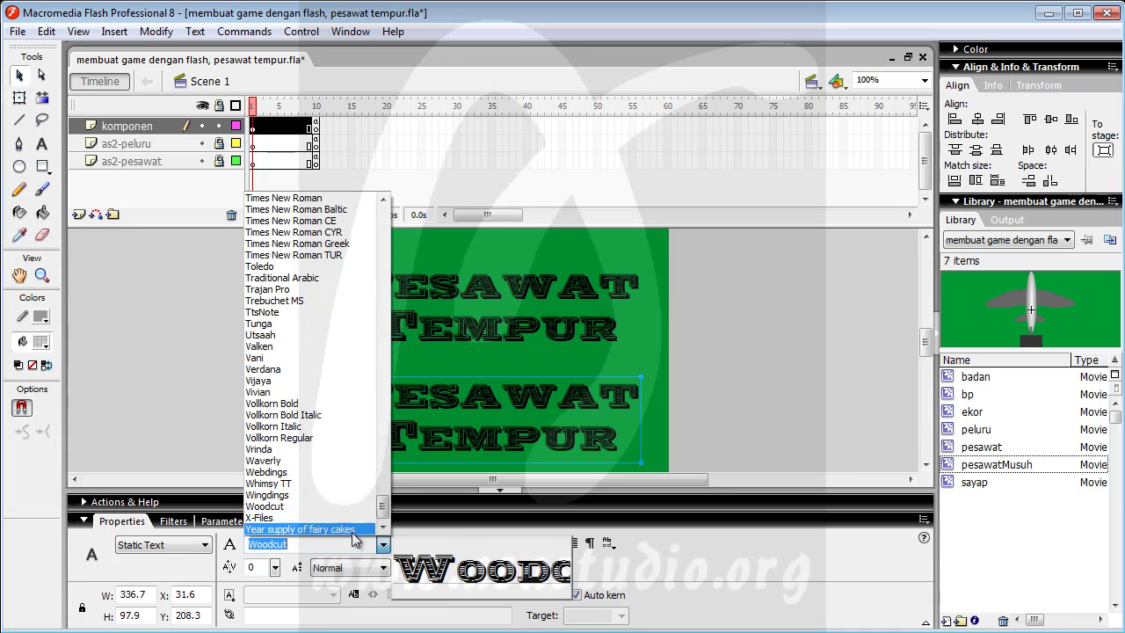
left_click(297, 278)
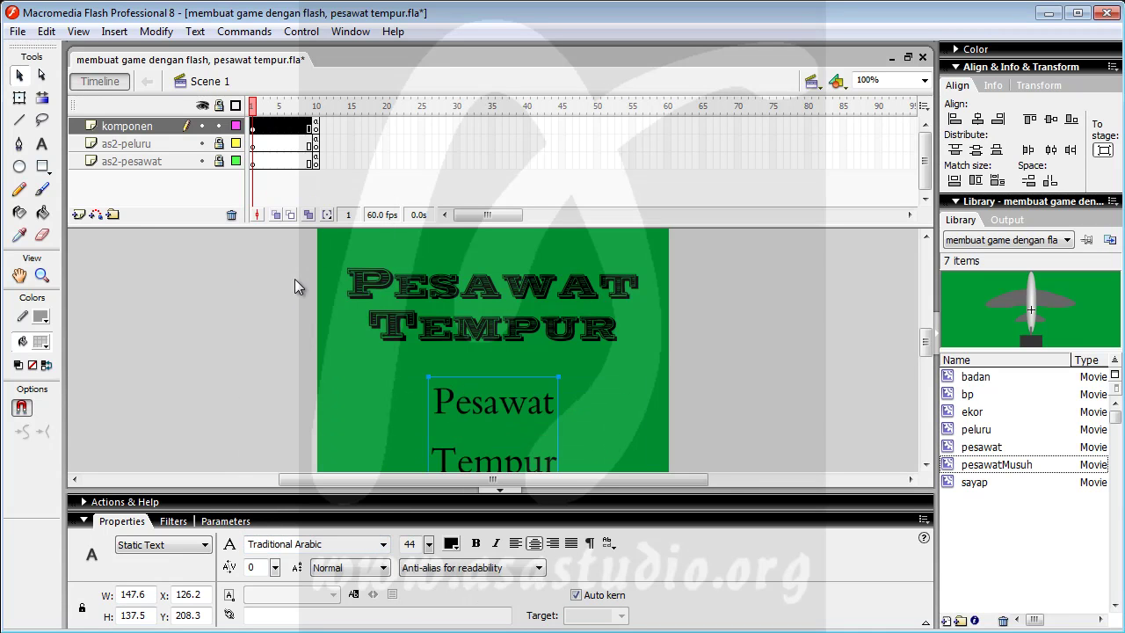
left_click_drag(920, 344, 923, 355)
left_click_drag(429, 544, 428, 576)
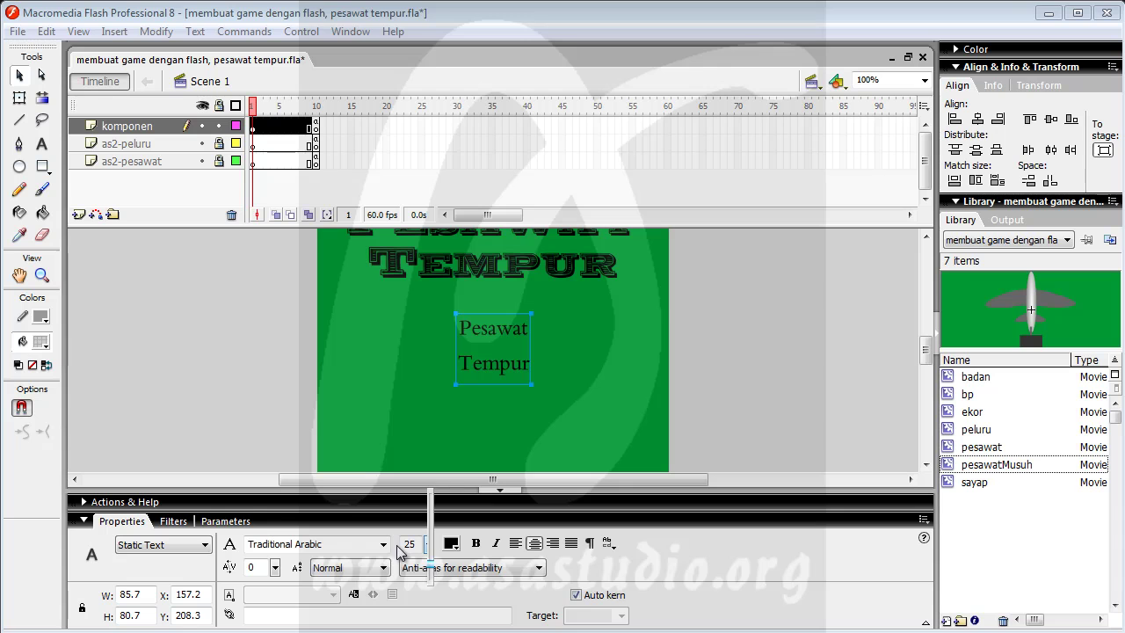
double_click(497, 357)
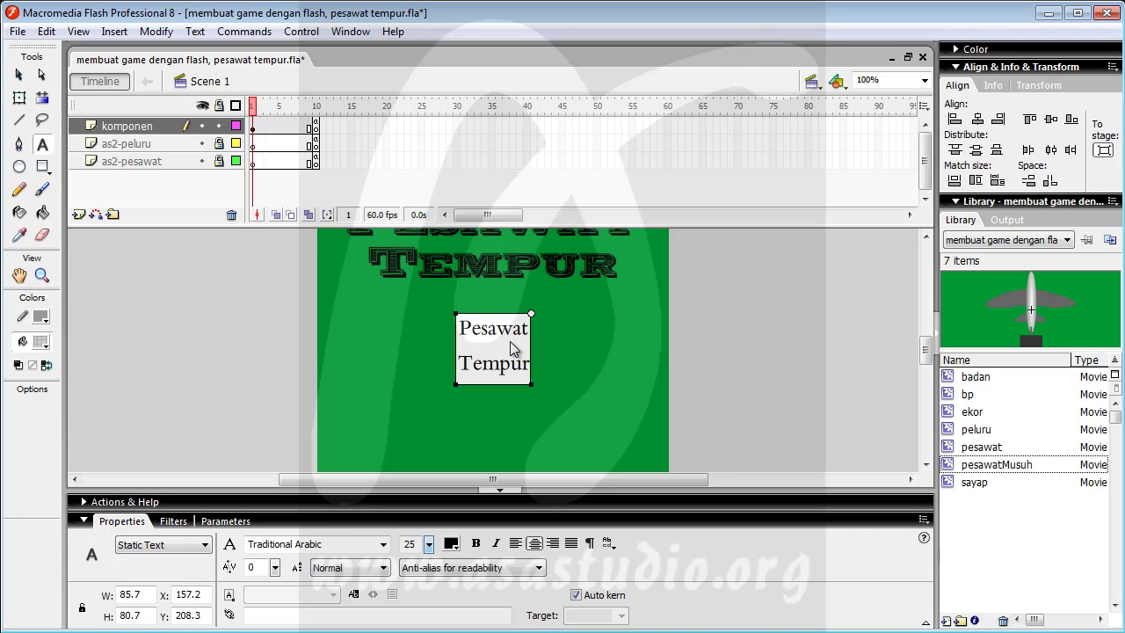
key("BackSpace")
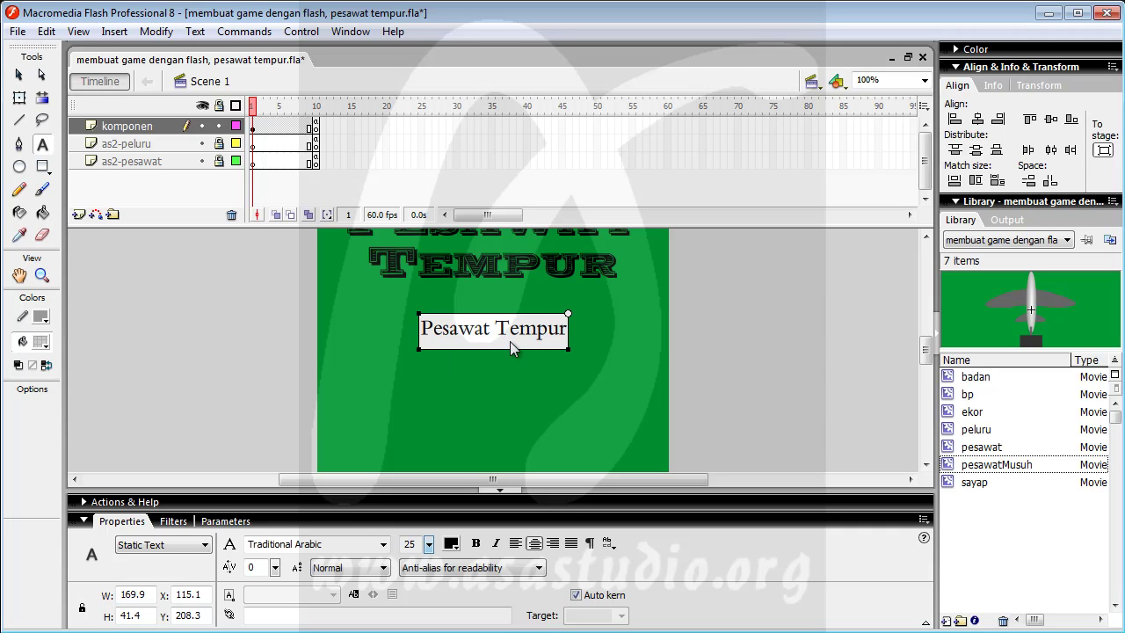
key("Left")
key("Left")
key("Left")
key("Left")
key("Left")
key("Left")
key("Left")
key("shift+Right")
key("shift+Right")
key("shift+Right")
key("shift+Right")
key("shift+Right")
key("shift+Right")
key("shift+Right")
key("shift+Right")
key("shift+Right")
key("shift+Right")
key("shift+Right")
key("shift+Right")
key("shift+Right")
key("shift+Right")
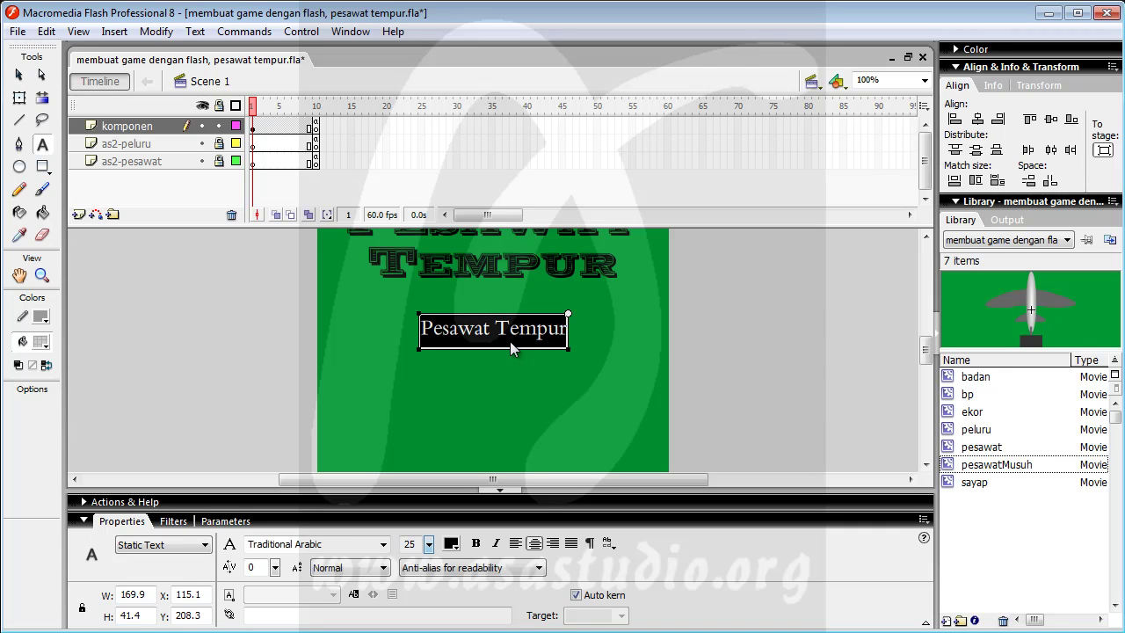
type("Ga")
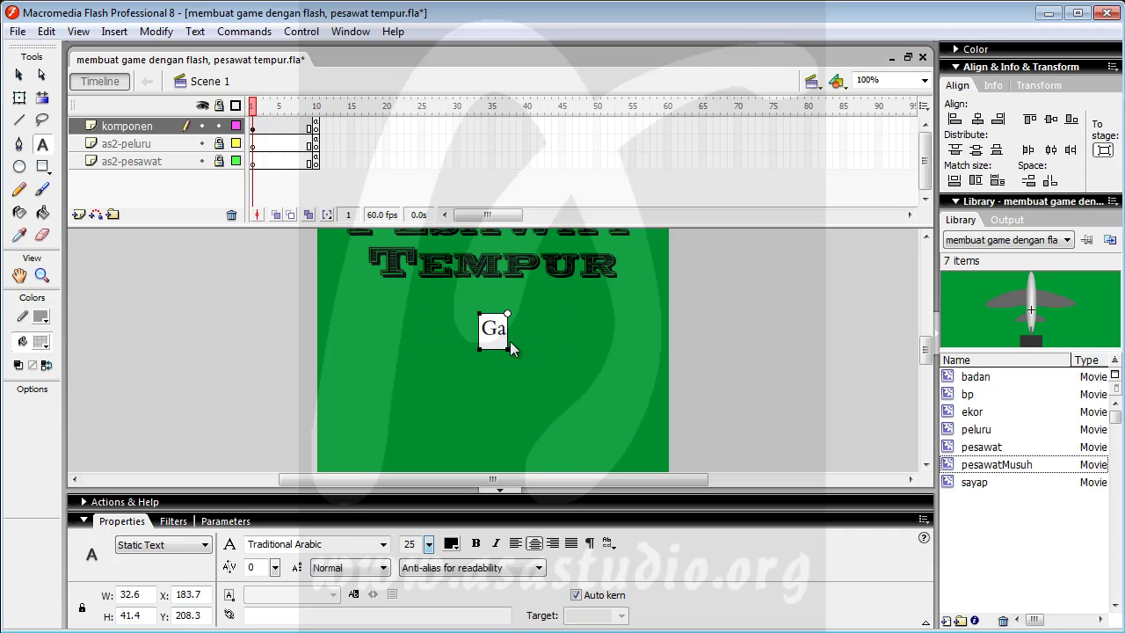
type("me dib")
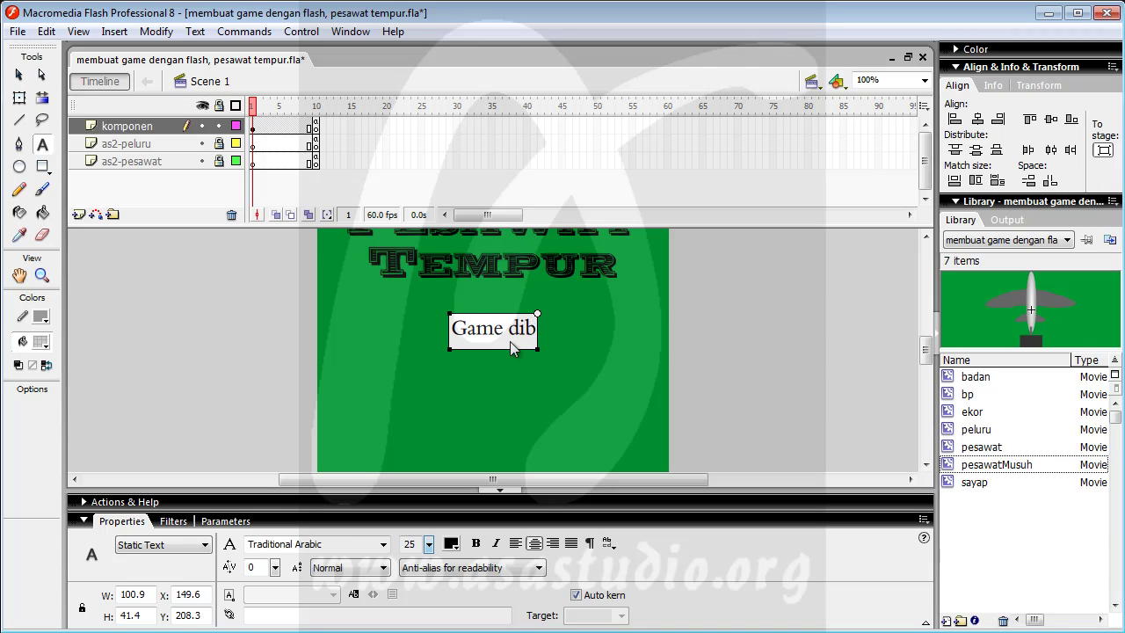
type("uat oleh abem")
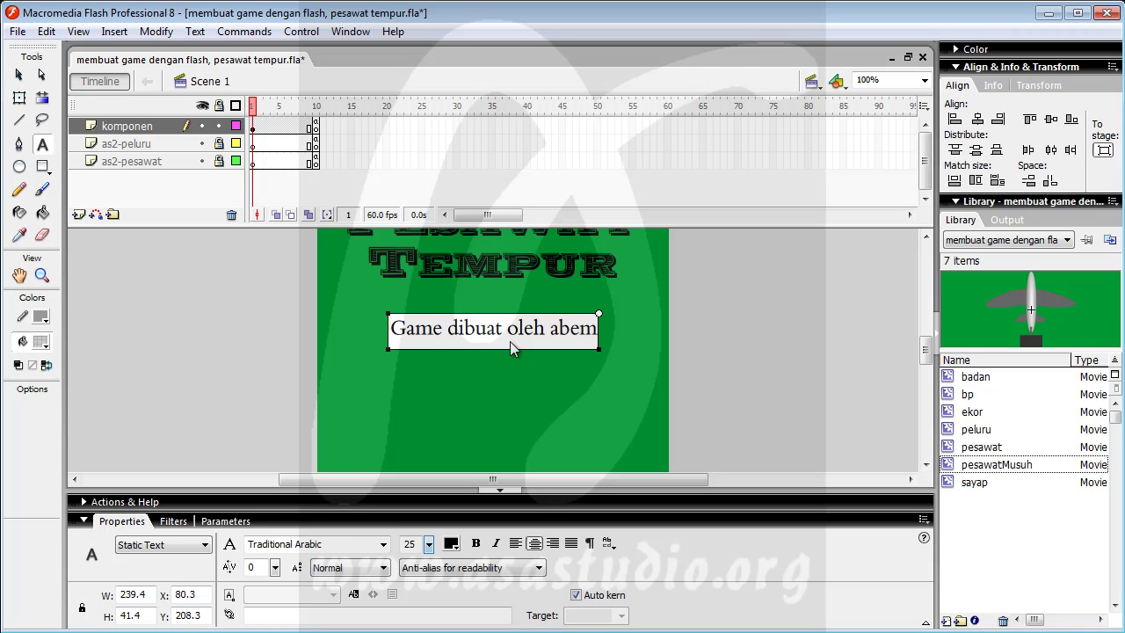
key("Return")
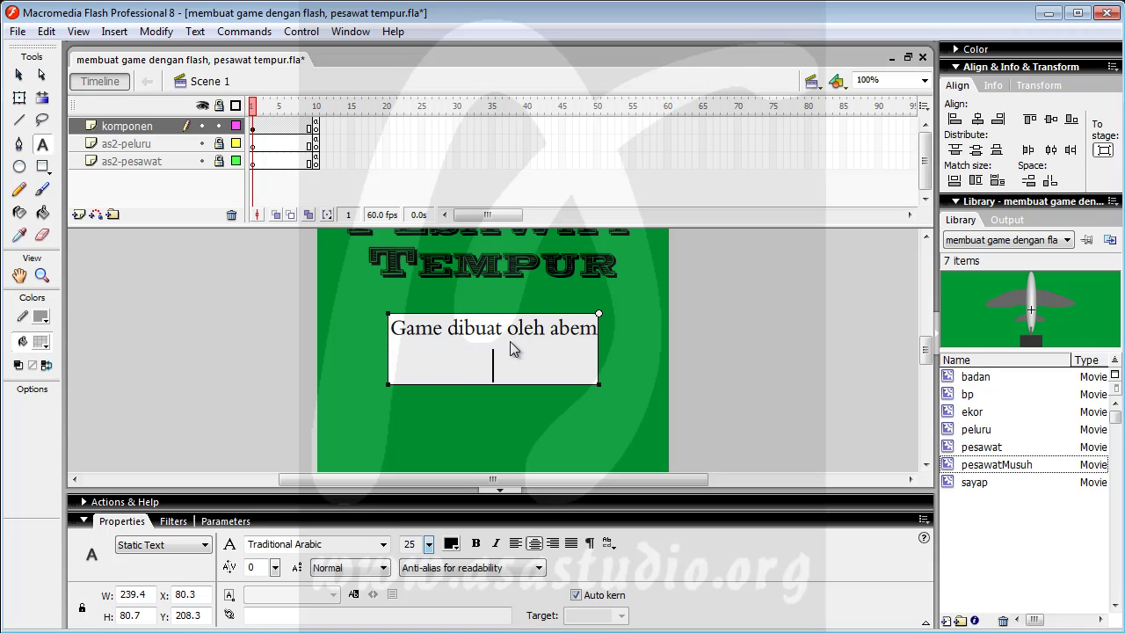
type("www.asastudio.org")
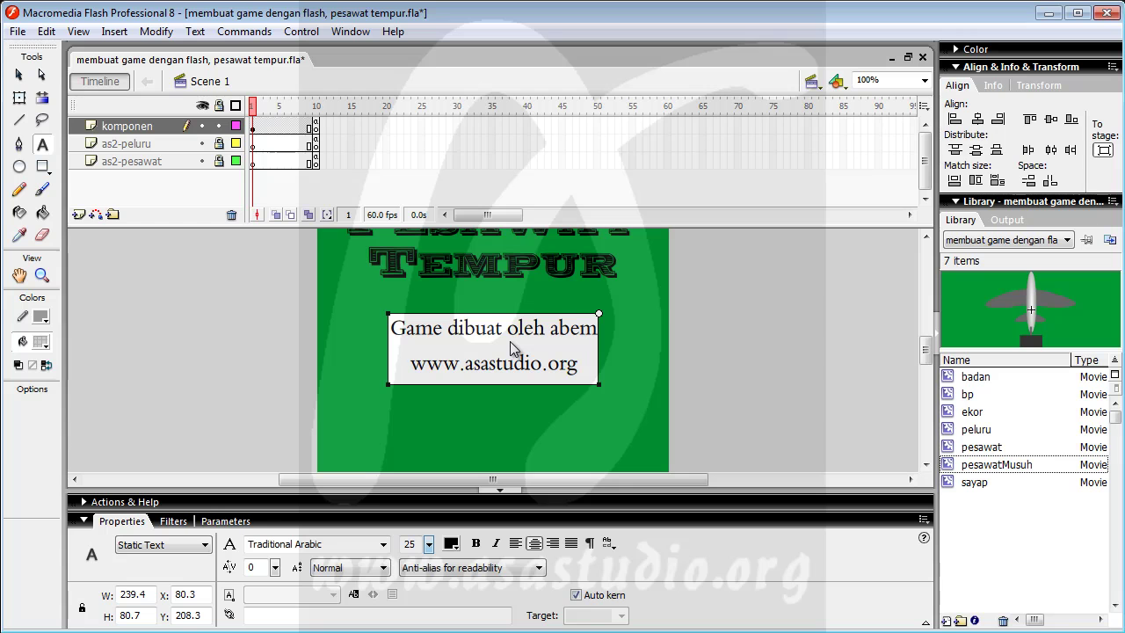
Finish editing the credit text and set its colour to lime green #99FF00
left_click(20, 76)
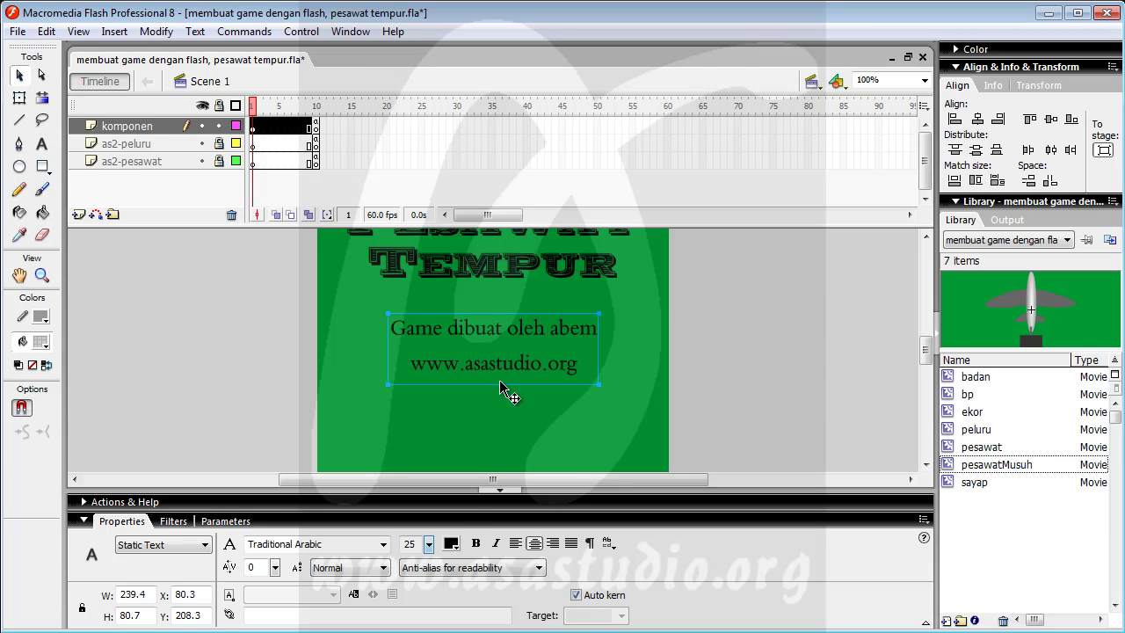
left_click(450, 543)
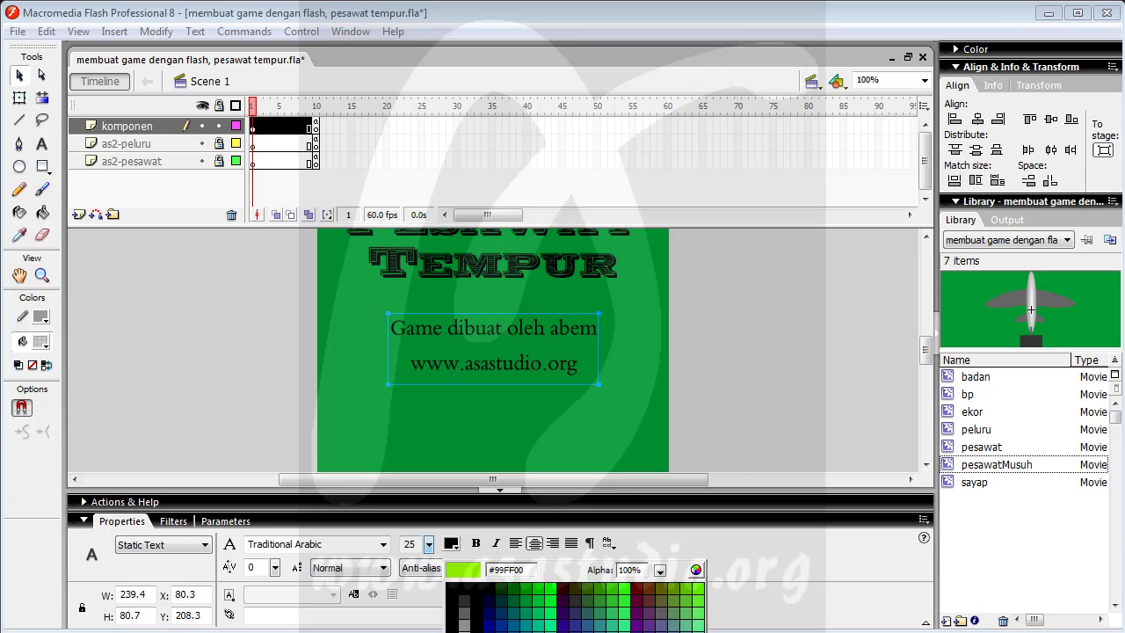
left_click(699, 587)
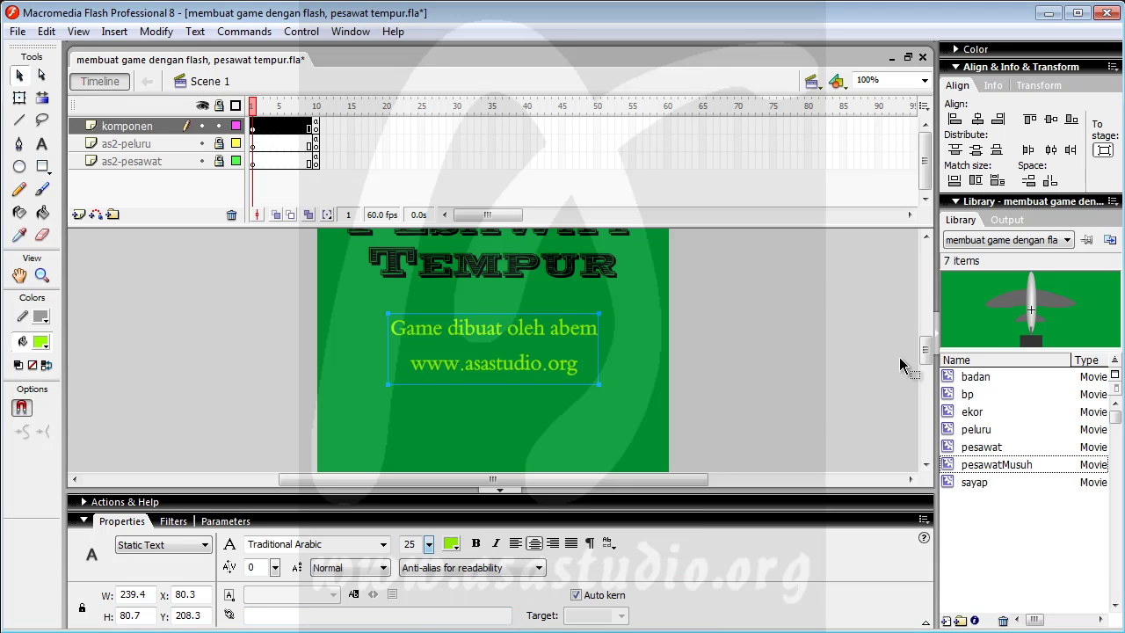
Nudge the two-line credit text straight down below the title to Y 240.3
mouse_move(927, 350)
left_mouse_down()
mouse_move(927, 360)
mouse_move(934, 338)
mouse_move(929, 356)
left_mouse_up()
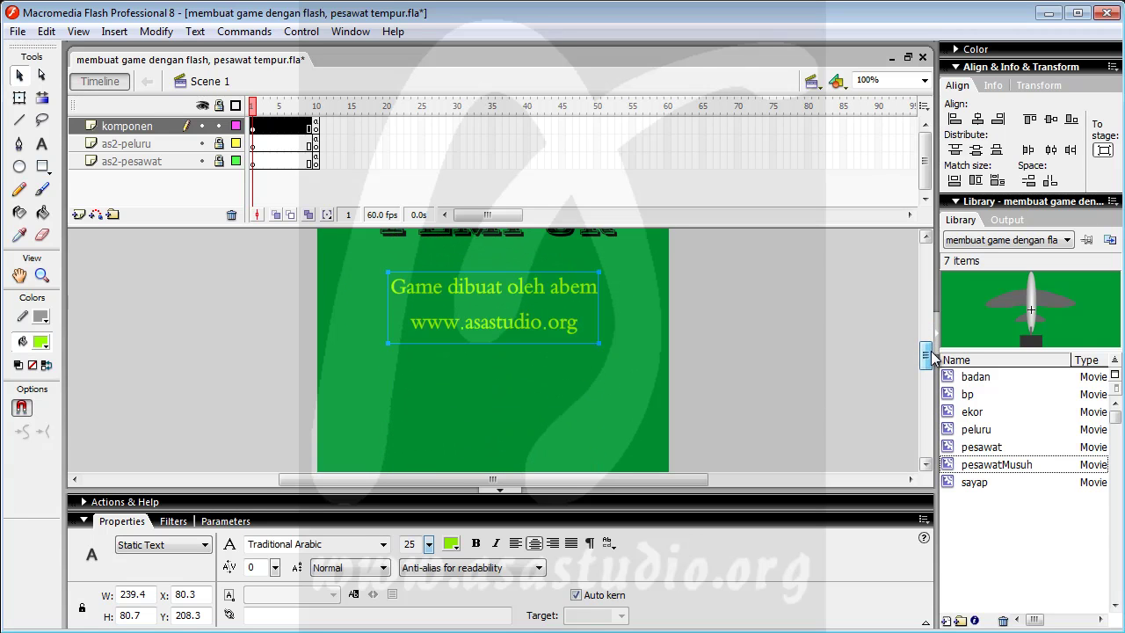
key("Down")
key("Down")
key("Down")
key("Down")
key("Down")
key("Down")
key("Down")
key("Down")
key("Down")
key("Down")
key("Down")
key("Down")
key("Down")
key("Down")
key("Down")
key("Down")
key("Down")
key("Down")
key("Down")
key("Down")
key("Down")
key("Down")
key("Down")
key("Down")
key("Down")
key("Down")
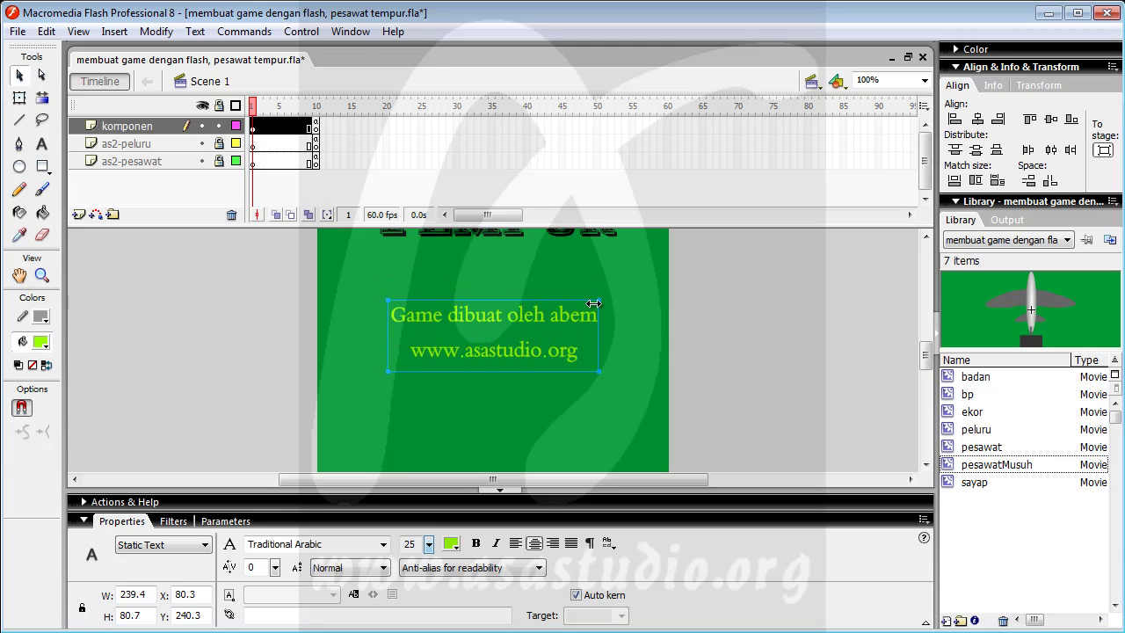
mouse_move(928, 358)
left_mouse_down()
mouse_move(928, 332)
mouse_move(929, 367)
left_mouse_up()
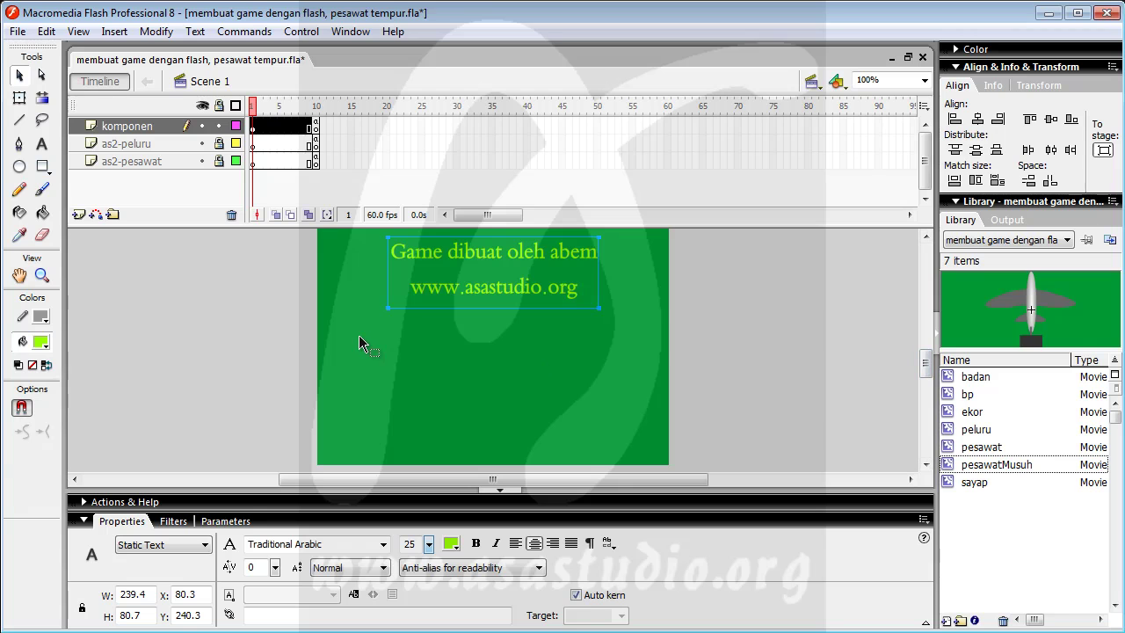